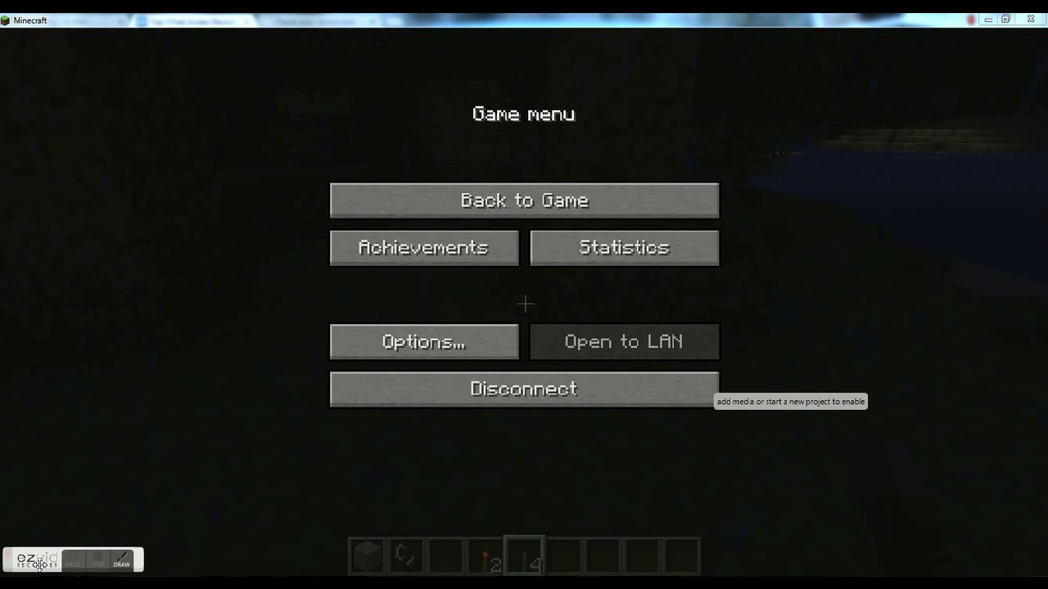
# Step: Resume the game and place stone blocks at the upper and lower opposite corners of the dirt archway's opening
pyautogui.moveTo(71, 564); pyautogui.dragTo(650, 588)
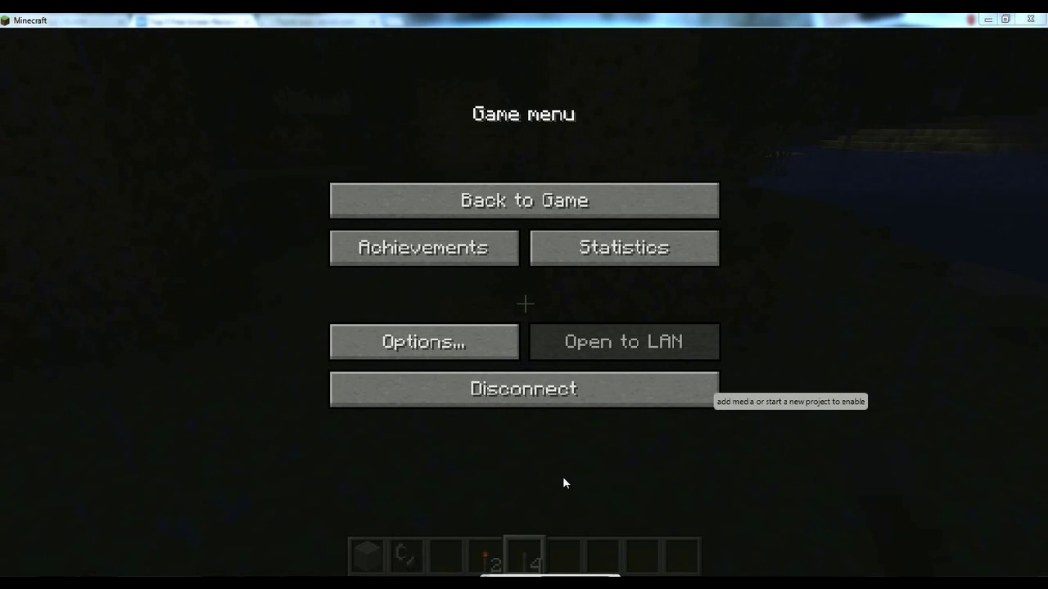
pyautogui.press('Escape')
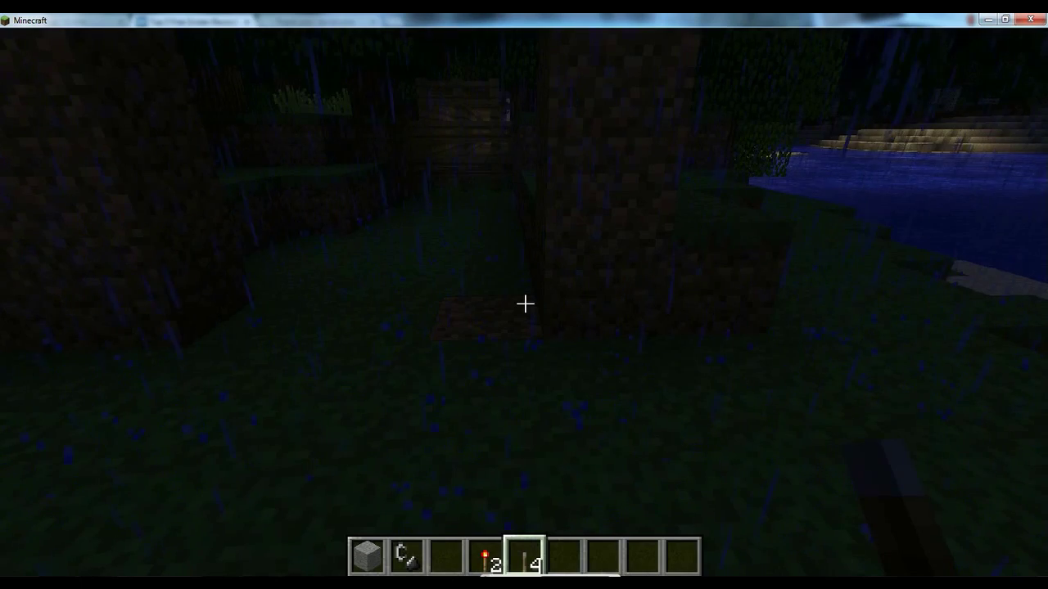
pyautogui.press('w')
pyautogui.press('space')
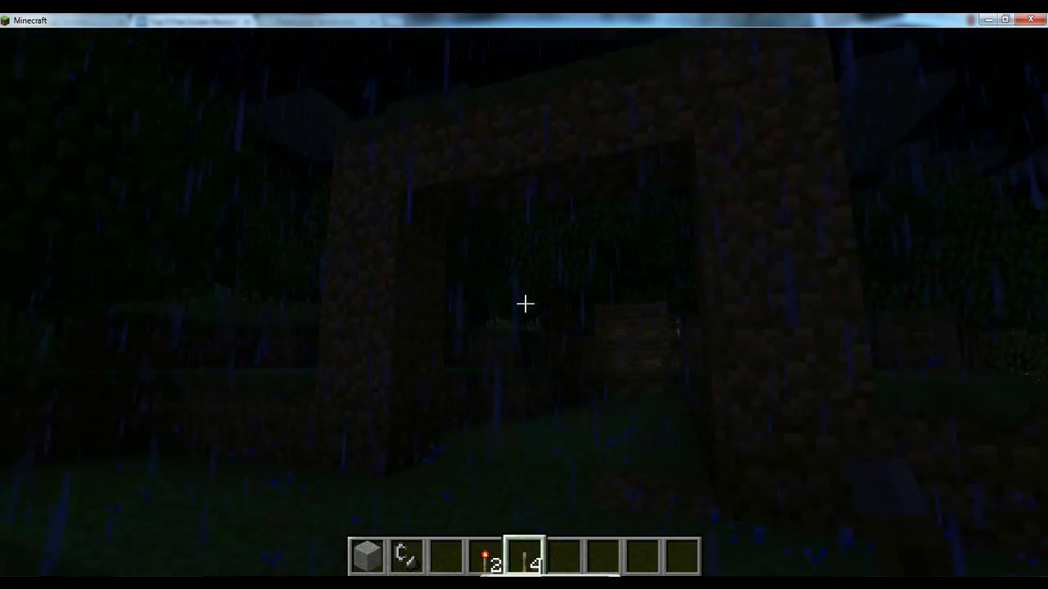
pyautogui.press('1')
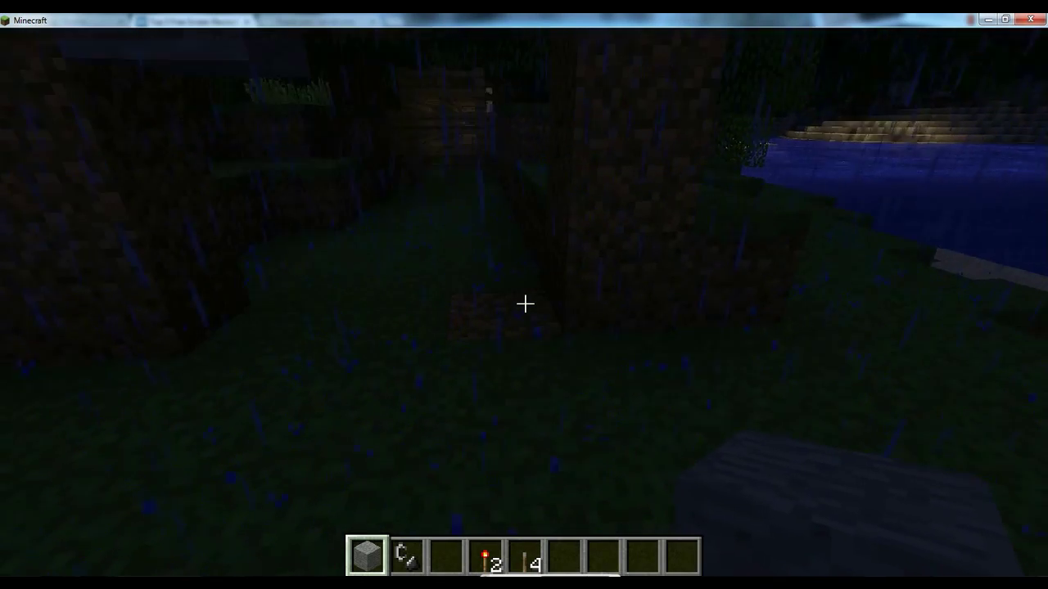
pyautogui.rightClick(525, 304)
pyautogui.press('s')
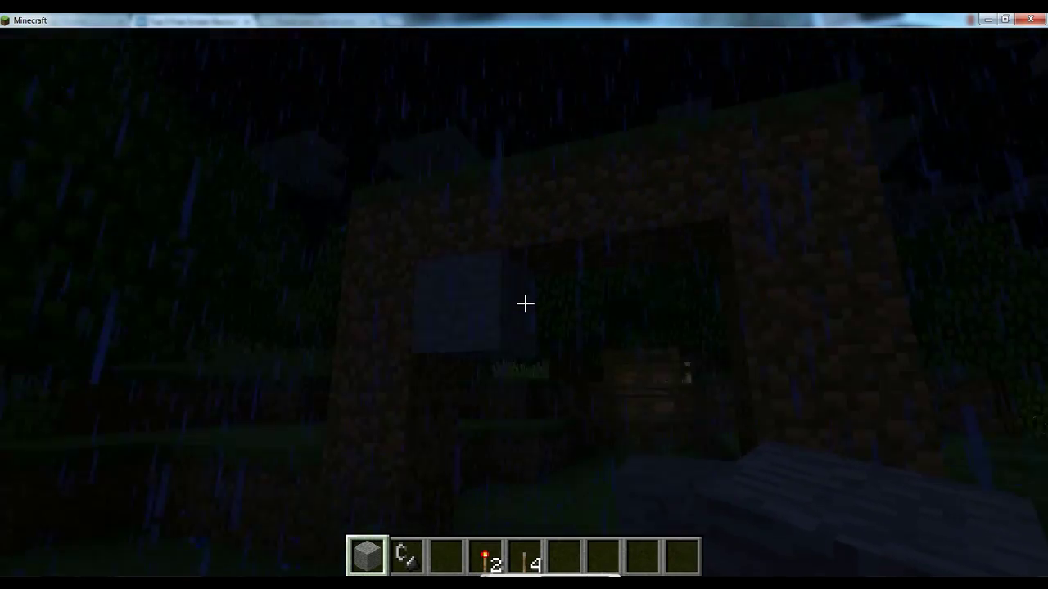
# Step: Start the gate position selection by chat command and mark the upper stone block as first position, the lower one as second
pyautogui.write('/gp')
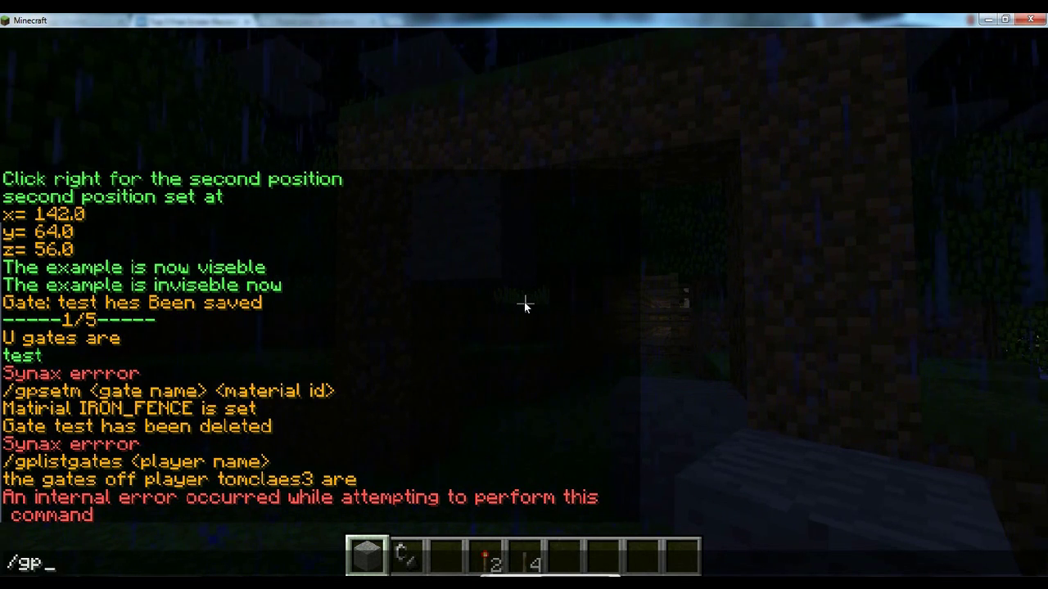
pyautogui.write('crea')
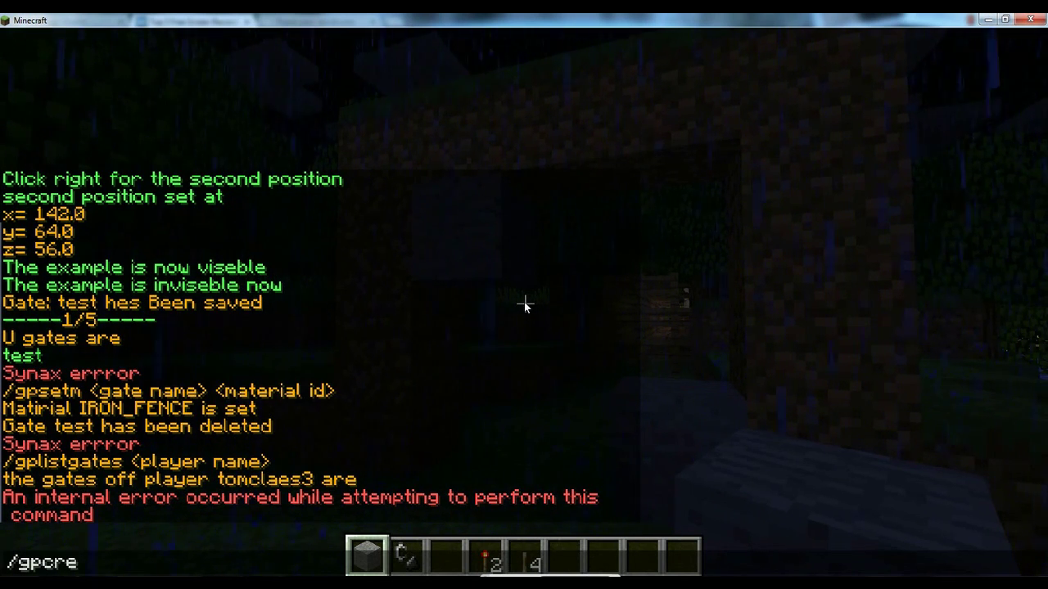
pyautogui.press('BackSpace')
pyautogui.press('BackSpace')
pyautogui.press('BackSpace')
pyautogui.press('BackSpace')
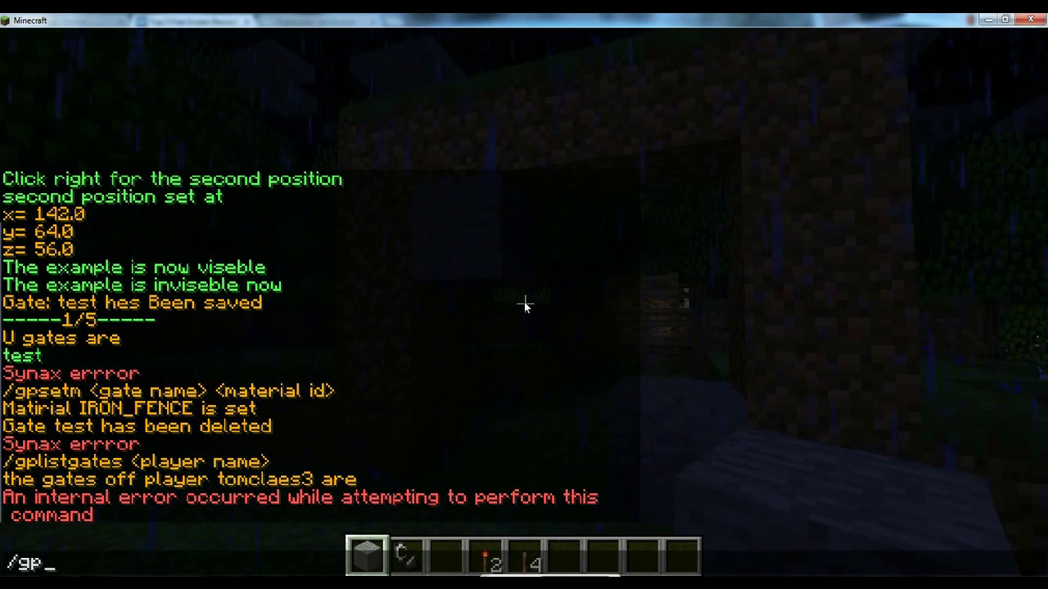
pyautogui.write('test')
pyautogui.press('Return')
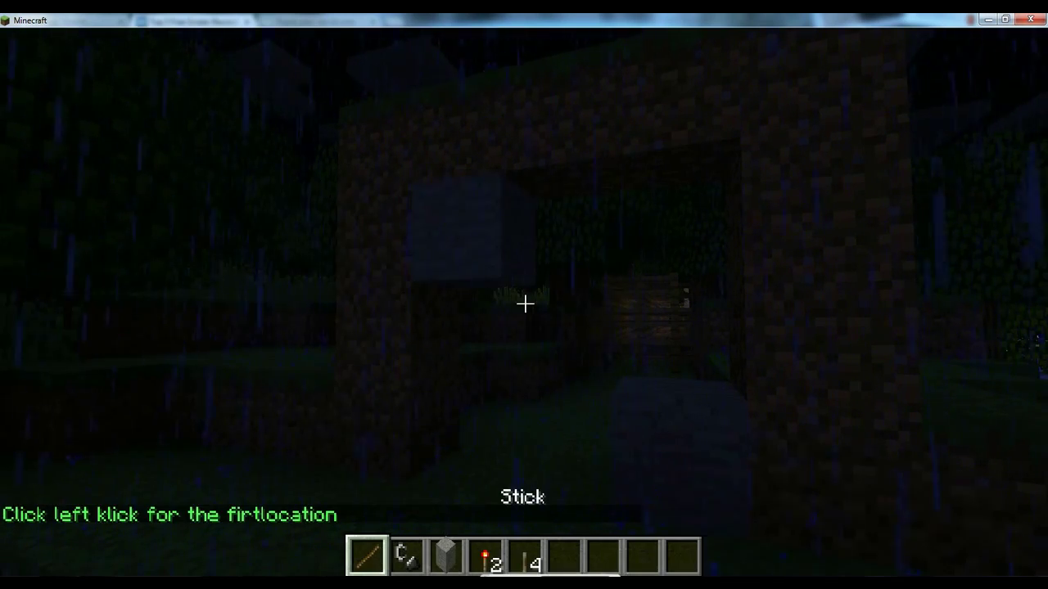
pyautogui.click(525, 304)
pyautogui.rightClick(525, 303)
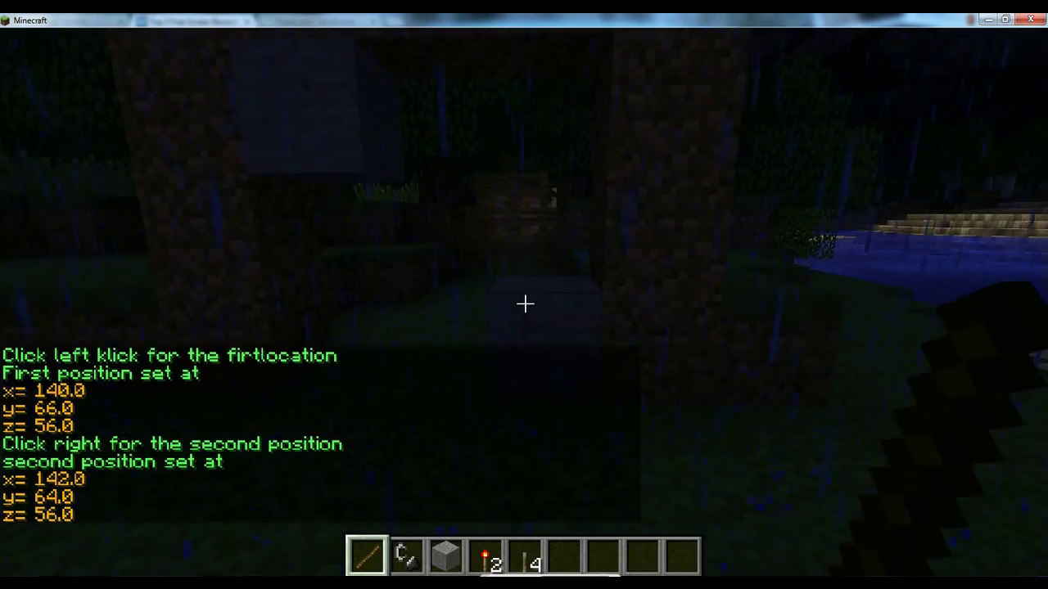
# Step: Run /gpshow to preview the example of the selected gate area
pyautogui.press('/')
pyautogui.write('gpsho')
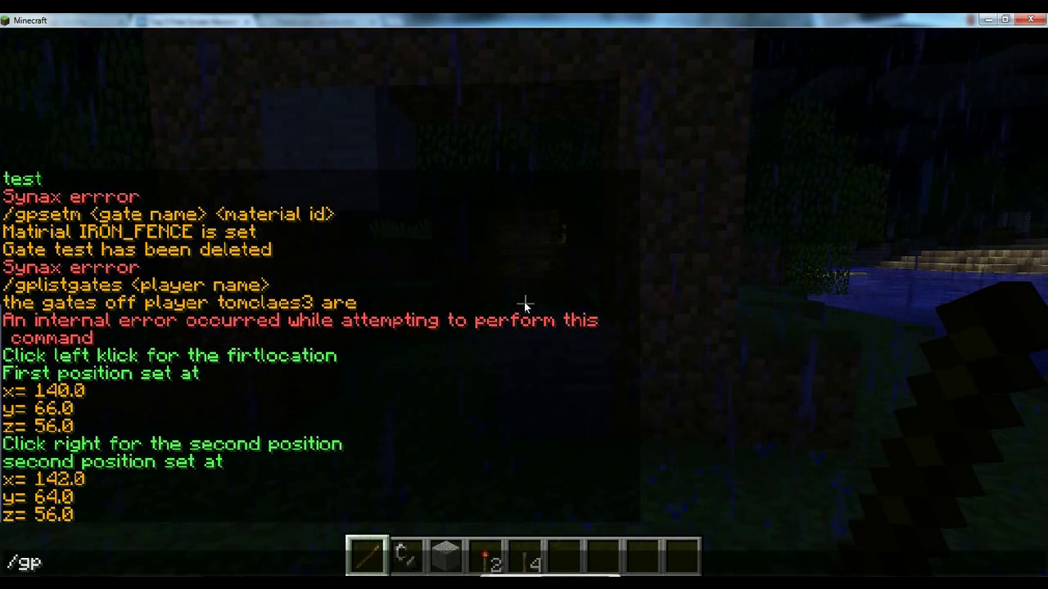
pyautogui.write('w')
pyautogui.press('Return')
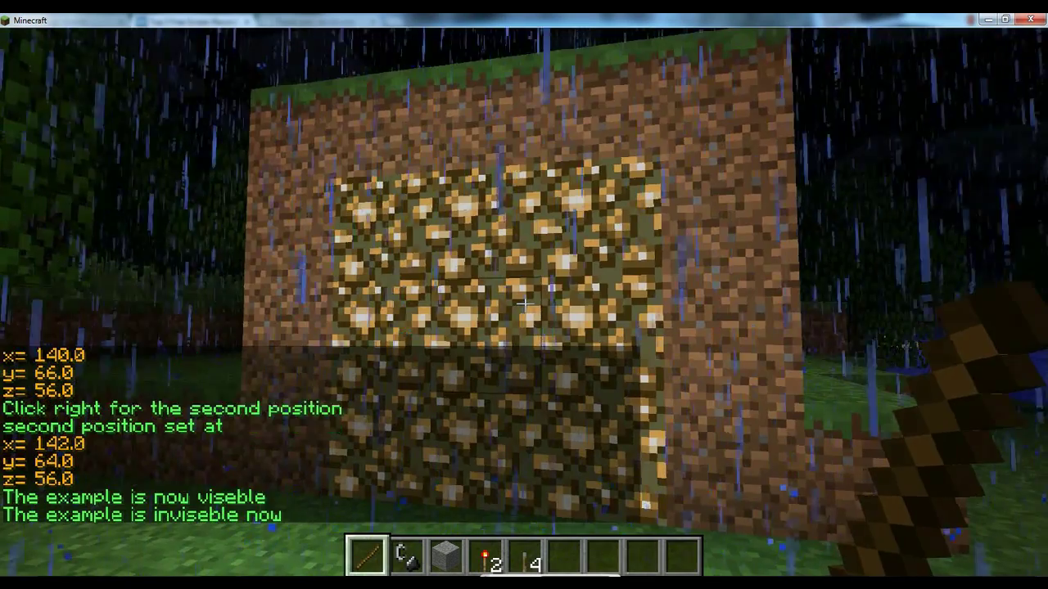
# Step: Save the selected area as a gate named test with /gpcreate test
pyautogui.press('/')
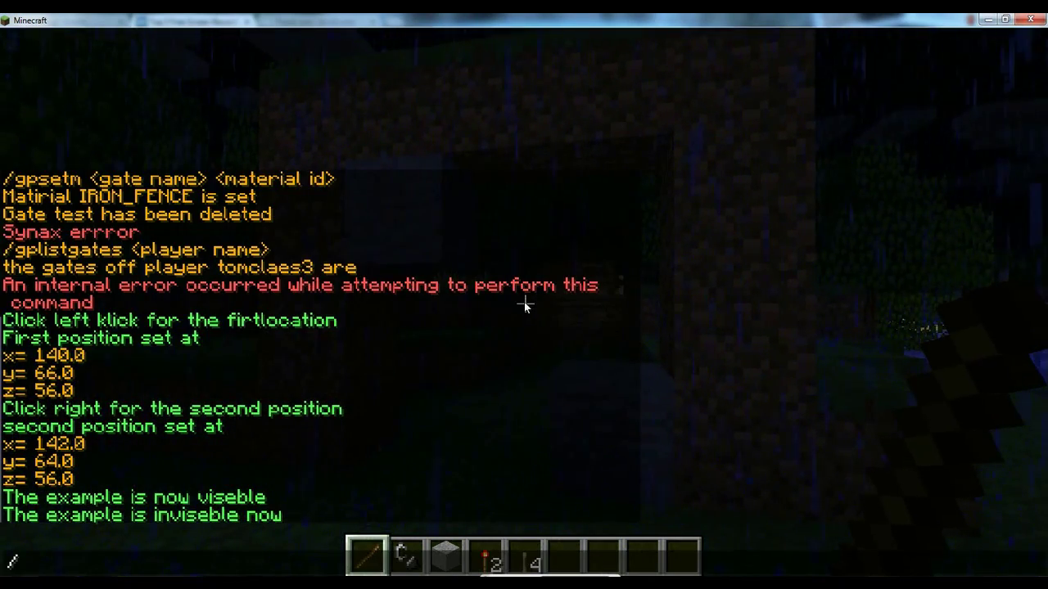
pyautogui.write('gpcreate test')
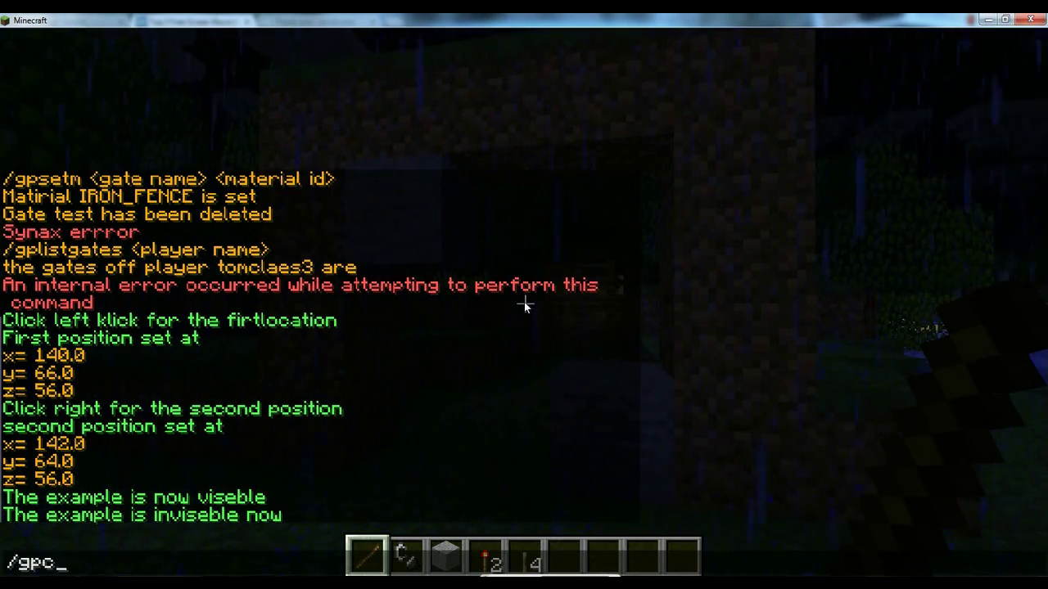
pyautogui.press('Return')
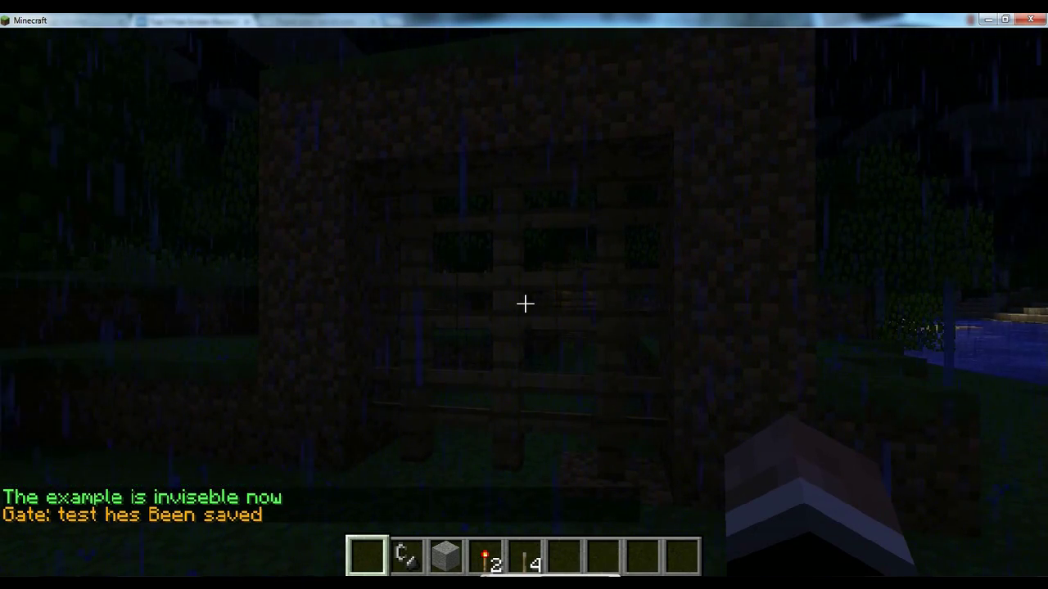
# Step: Put a lever on the dirt pillar beside the gate and use it to open and close the gate
pyautogui.press('5')
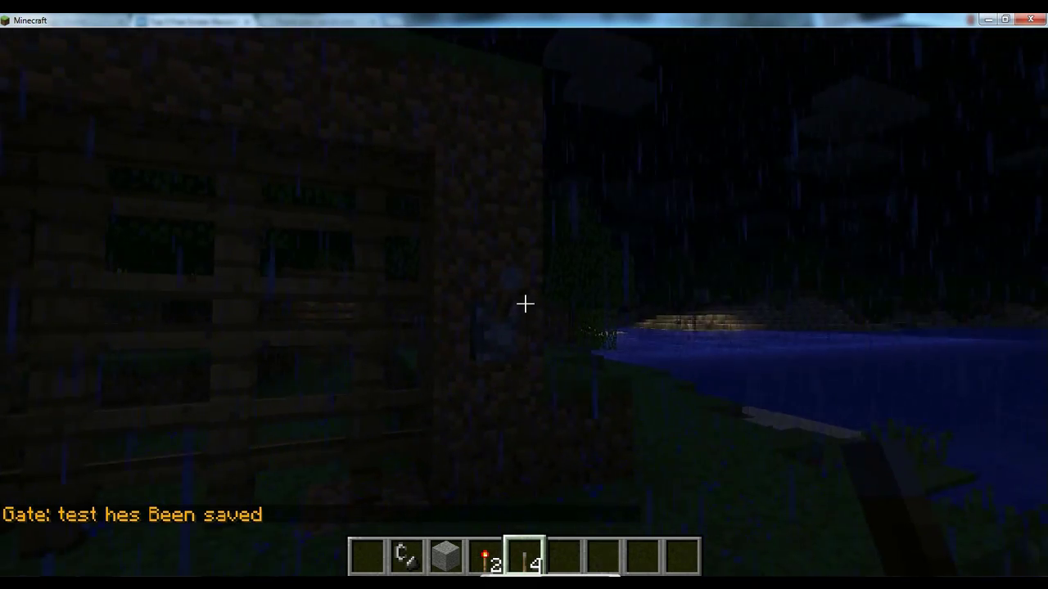
pyautogui.rightClick(525, 303)
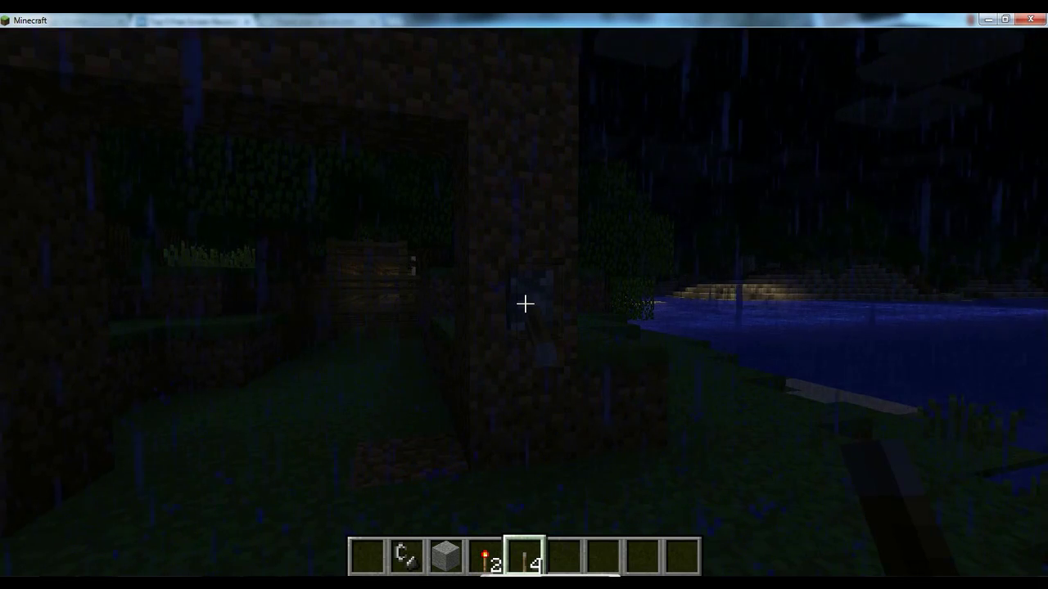
pyautogui.rightClick(524, 304)
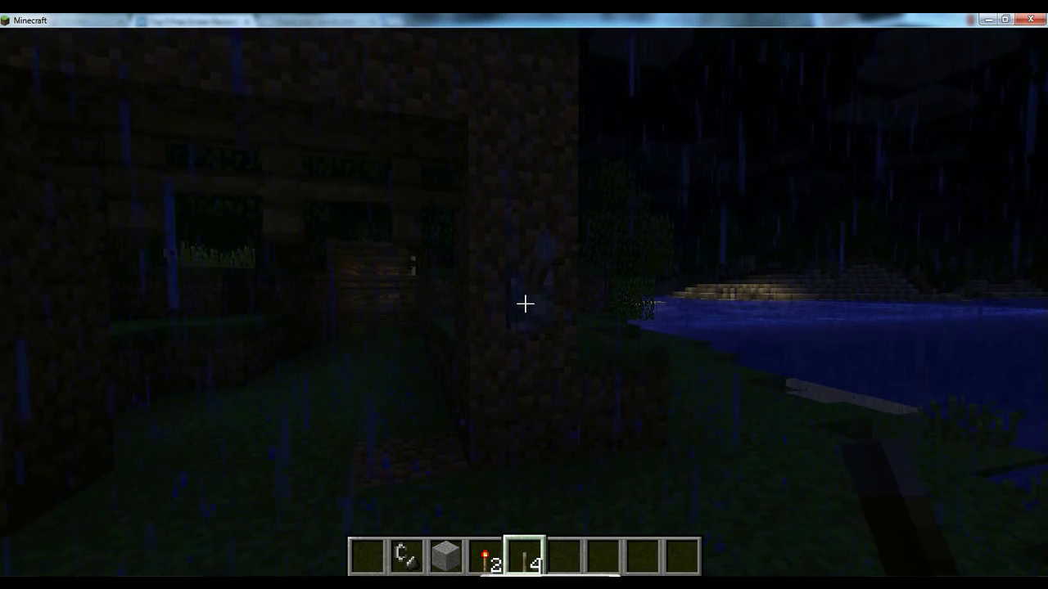
pyautogui.press('s')
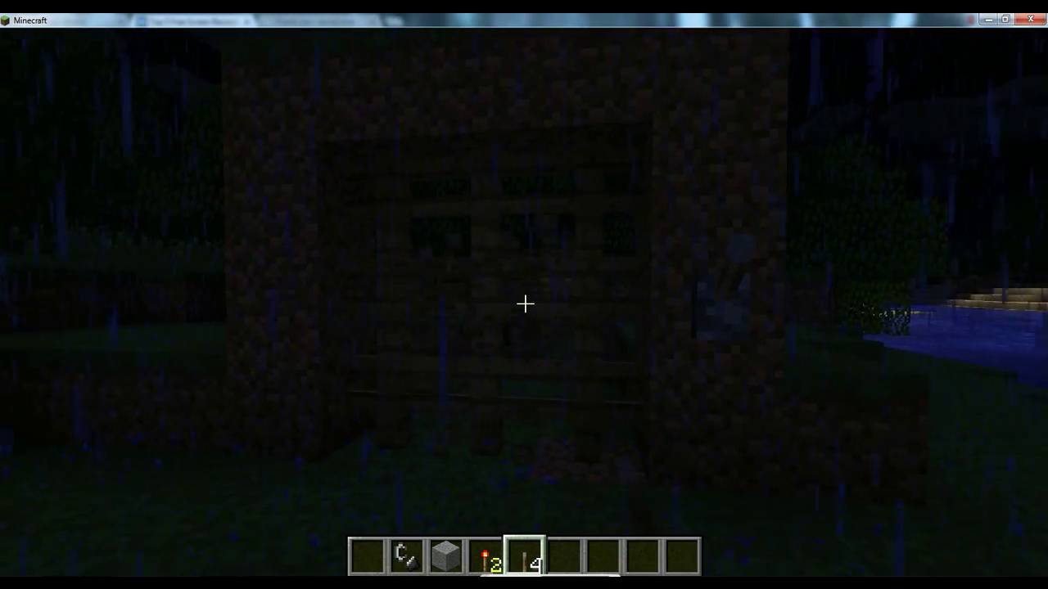
# Step: Light fires on and in front of the wooden fence gate with Flint and Steel to test whether it burns
pyautogui.press('2')
pyautogui.rightClick(525, 304)
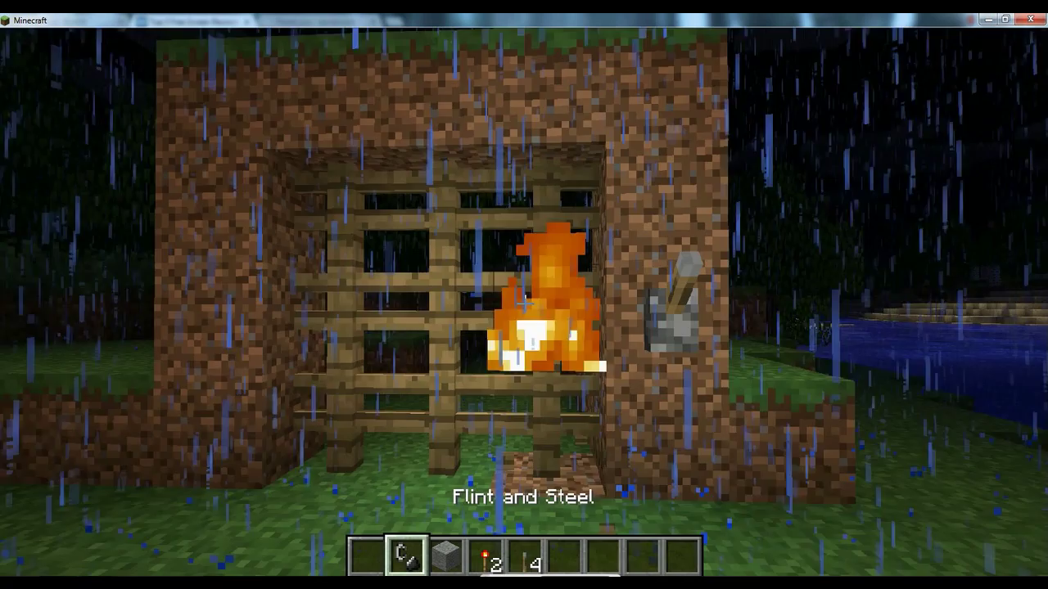
pyautogui.press('s')
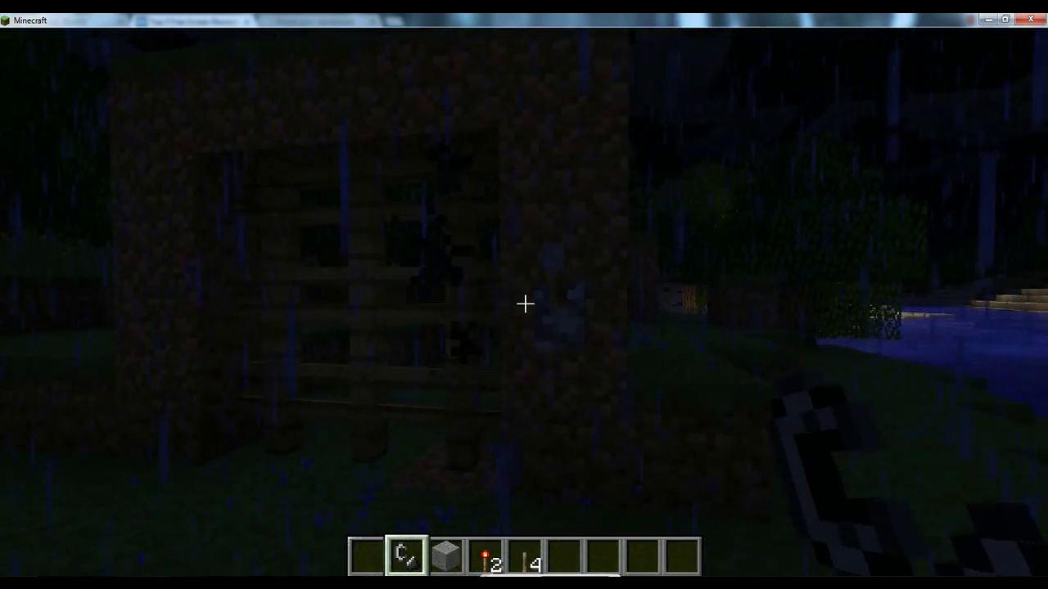
pyautogui.rightClick(525, 304)
pyautogui.press('a')
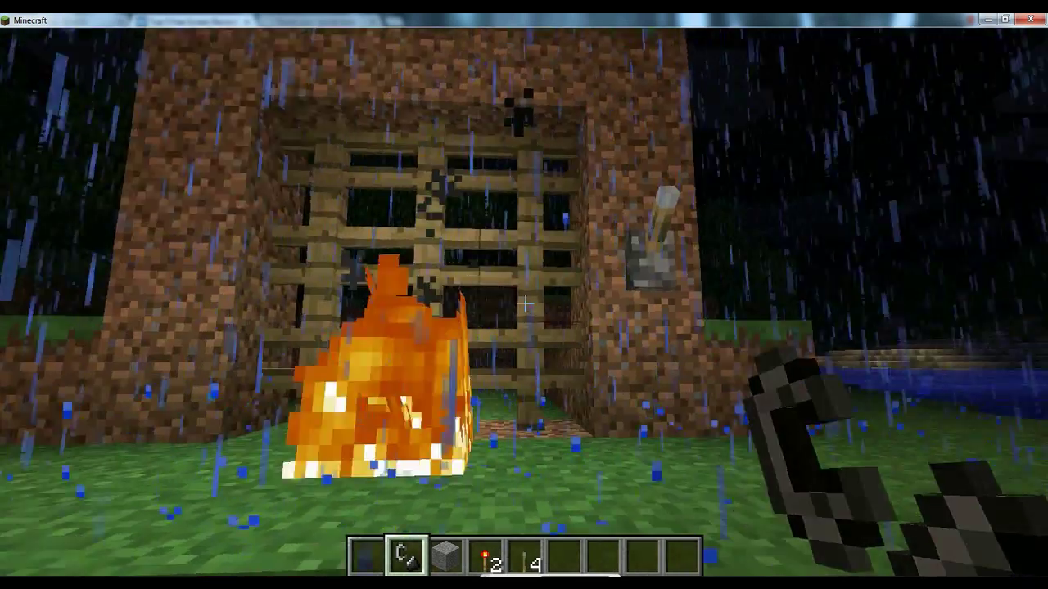
pyautogui.press('w')
pyautogui.rightClick(525, 303)
pyautogui.press('s')
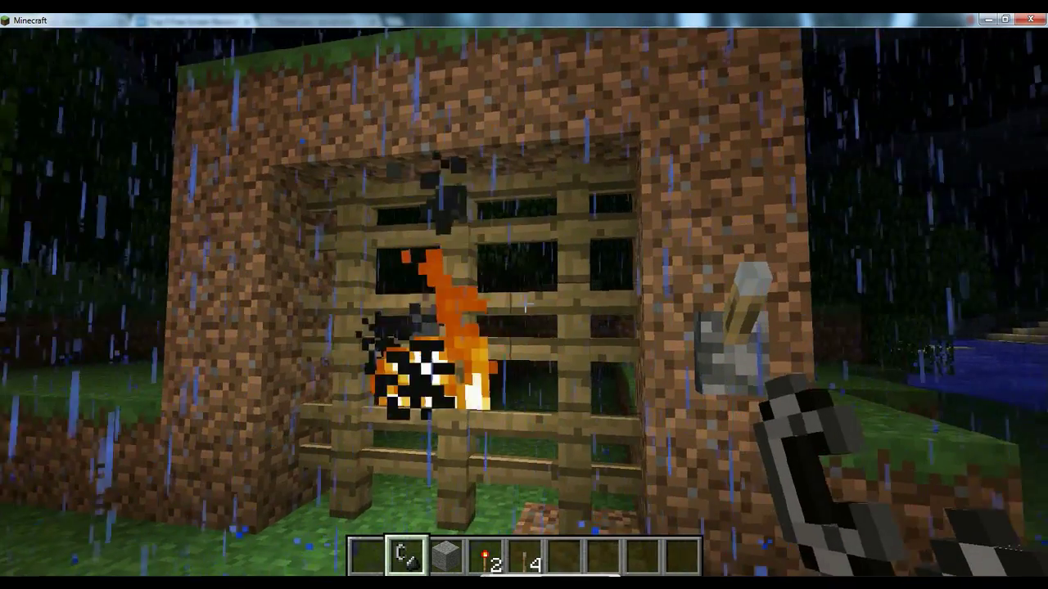
# Step: Change the gate's material to iron fence by running /gpsetm test 101
pyautogui.press('1')
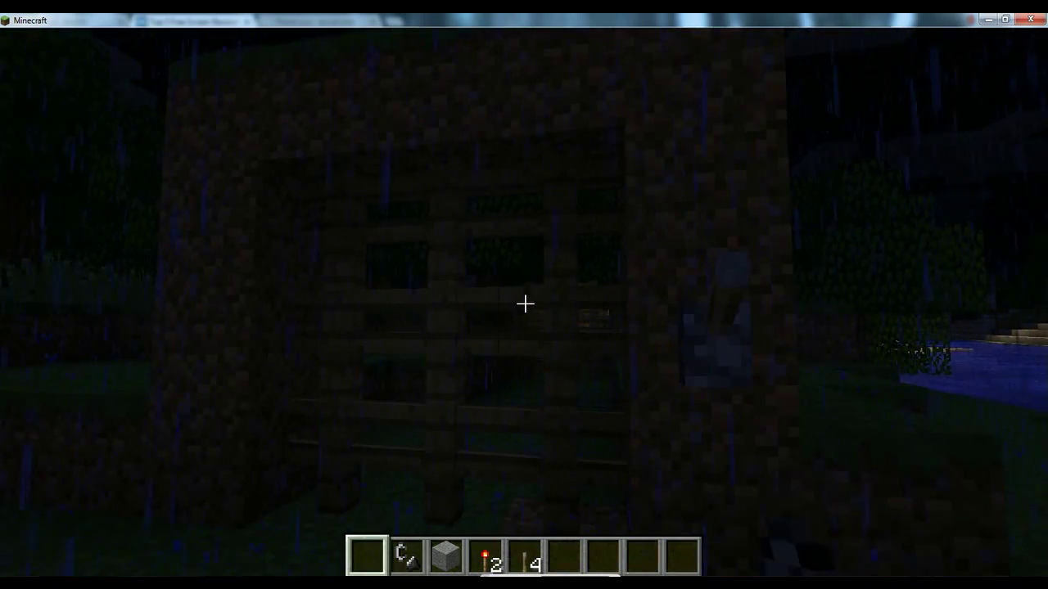
pyautogui.press('s')
pyautogui.write('w')
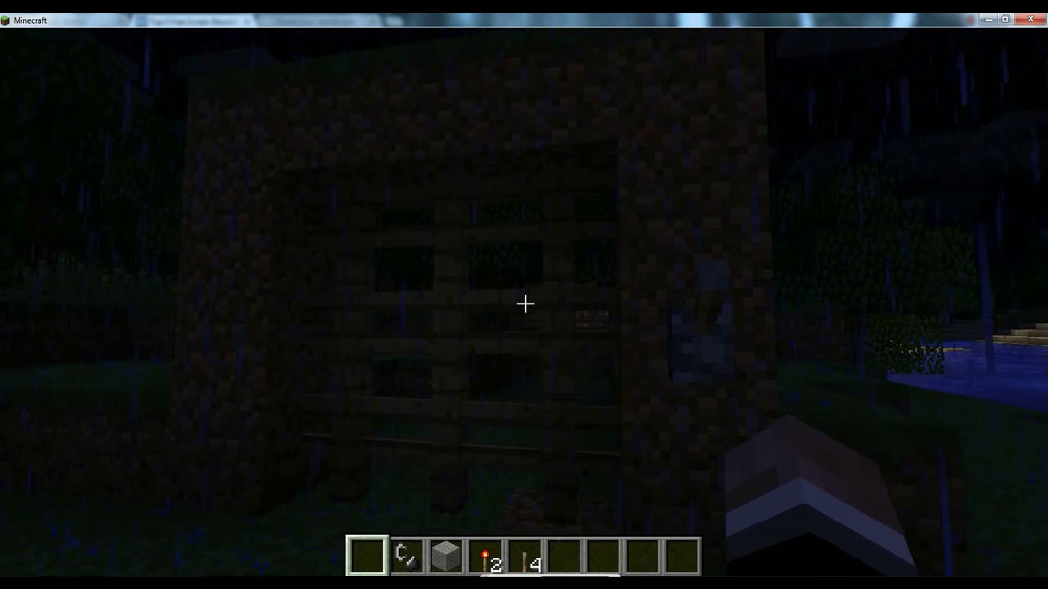
pyautogui.write('/gp')
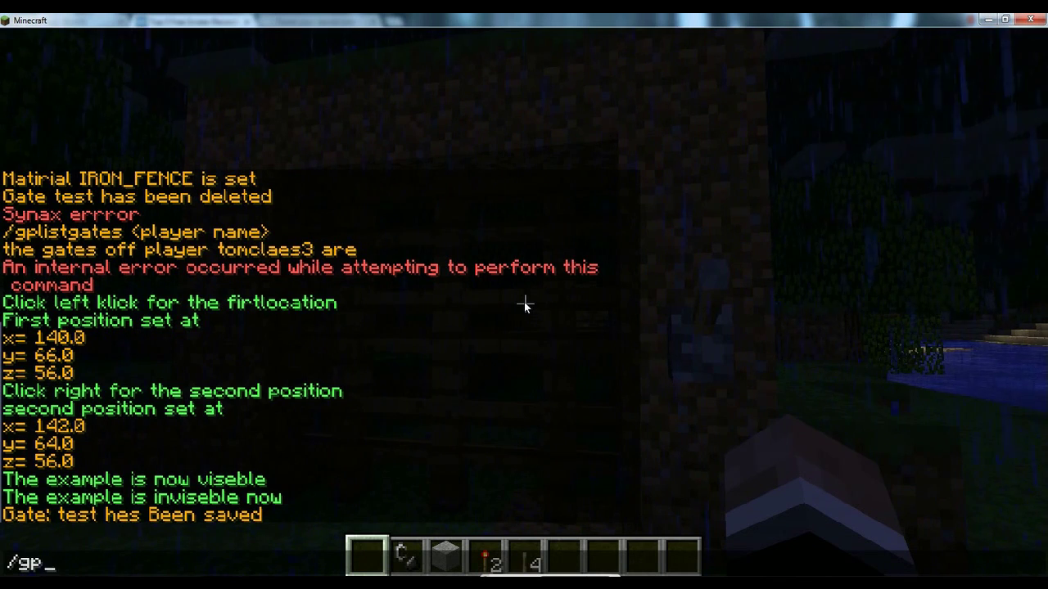
pyautogui.write('setm')
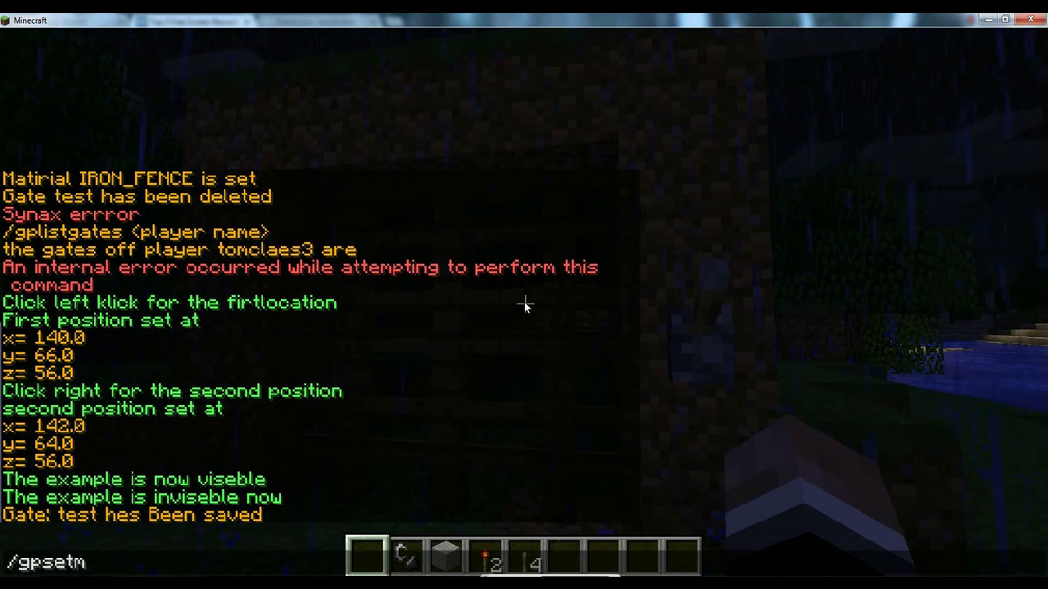
pyautogui.write(' test 101')
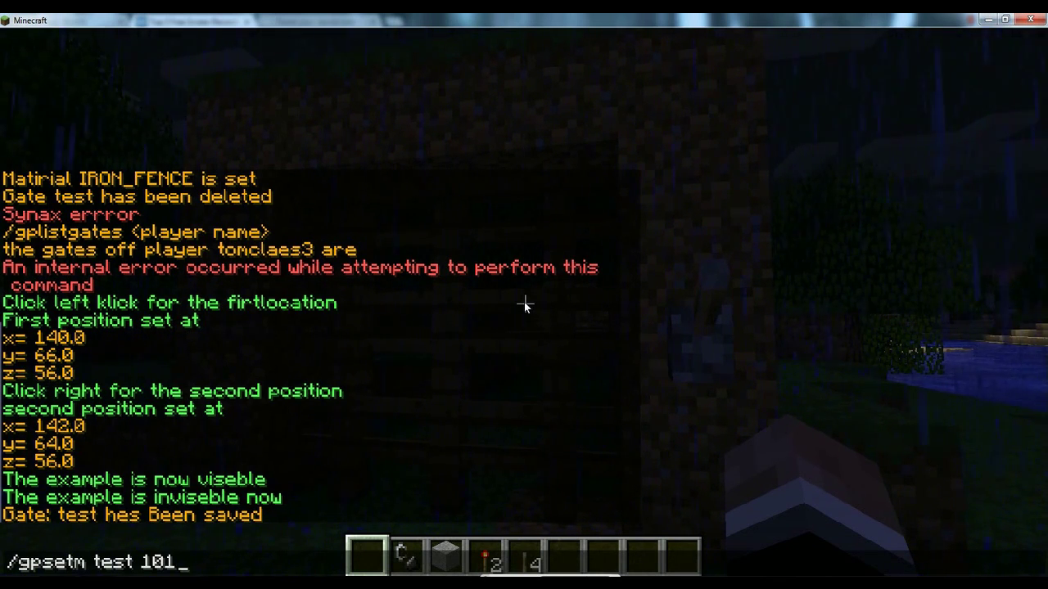
pyautogui.press('Return')
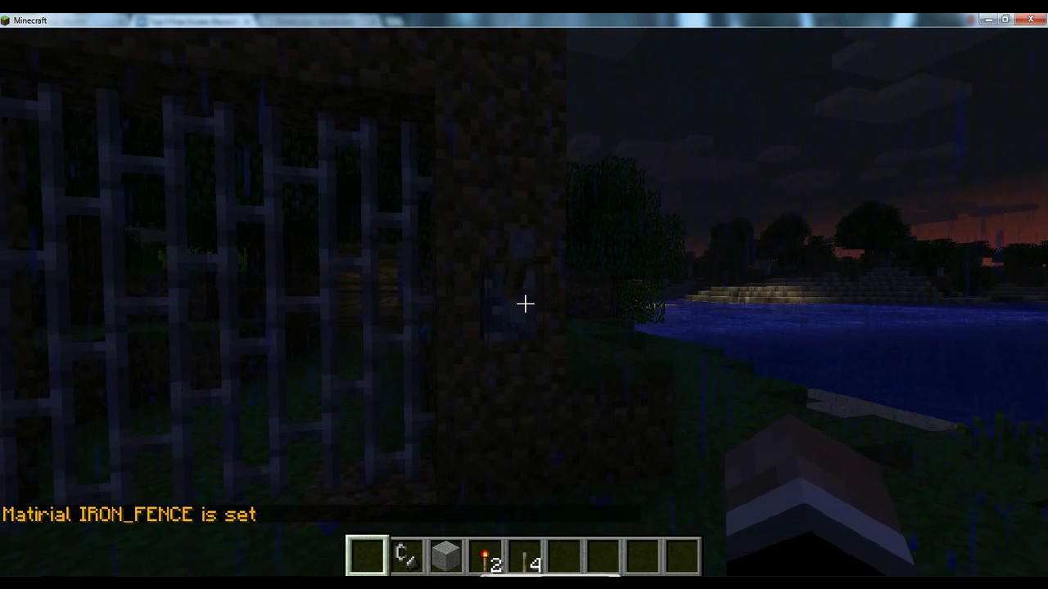
# Step: Test the iron fence gate by opening and closing it with the lever
pyautogui.rightClick(526, 304)
pyautogui.rightClick(524, 303)
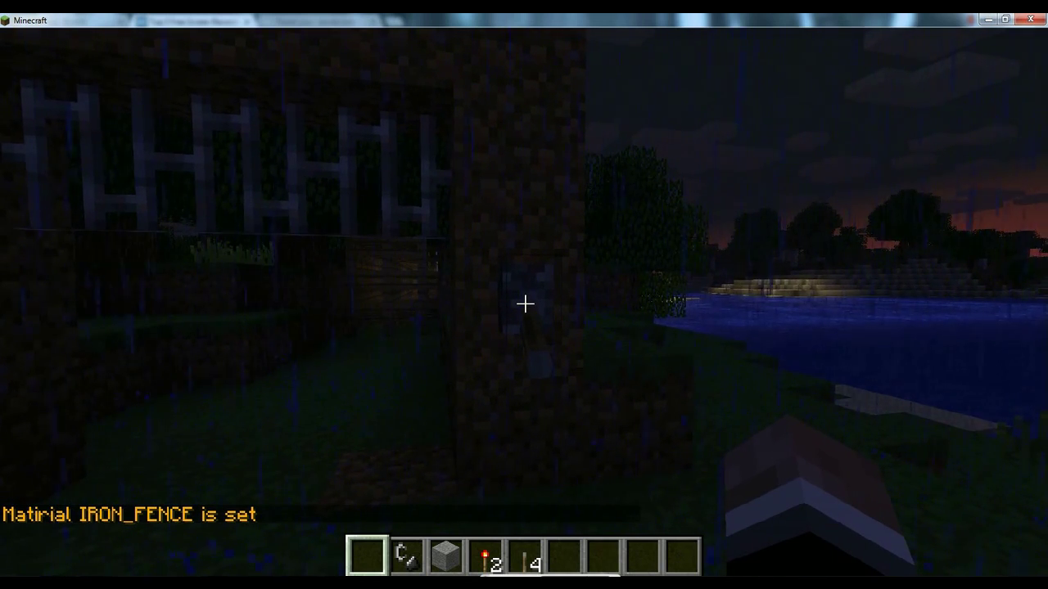
pyautogui.rightClick(525, 304)
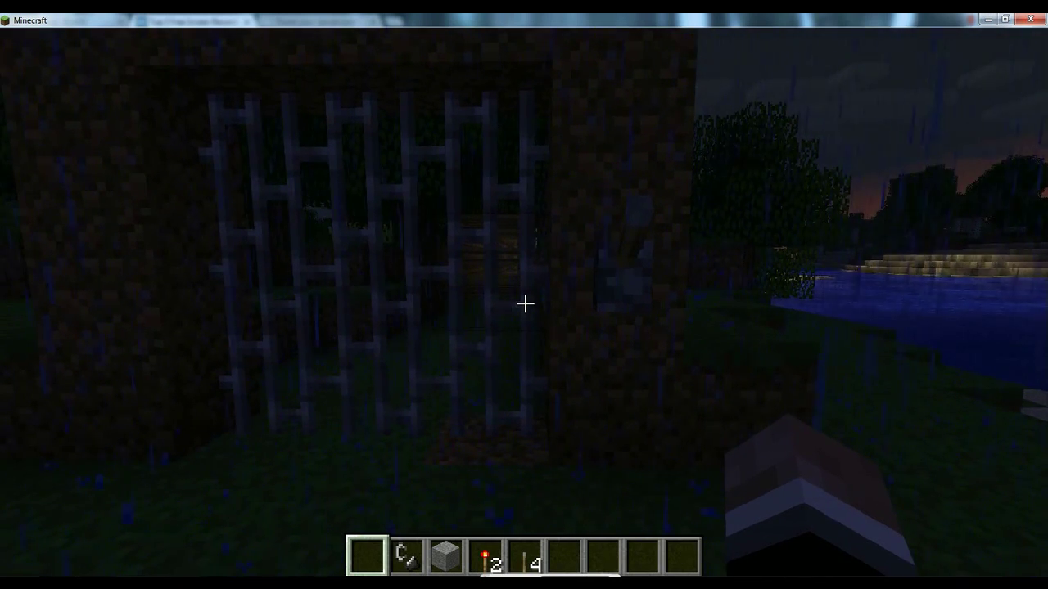
# Step: List the player's own gates with /gplist and check the entries in the chat log
pyautogui.press('/')
pyautogui.write('gp')
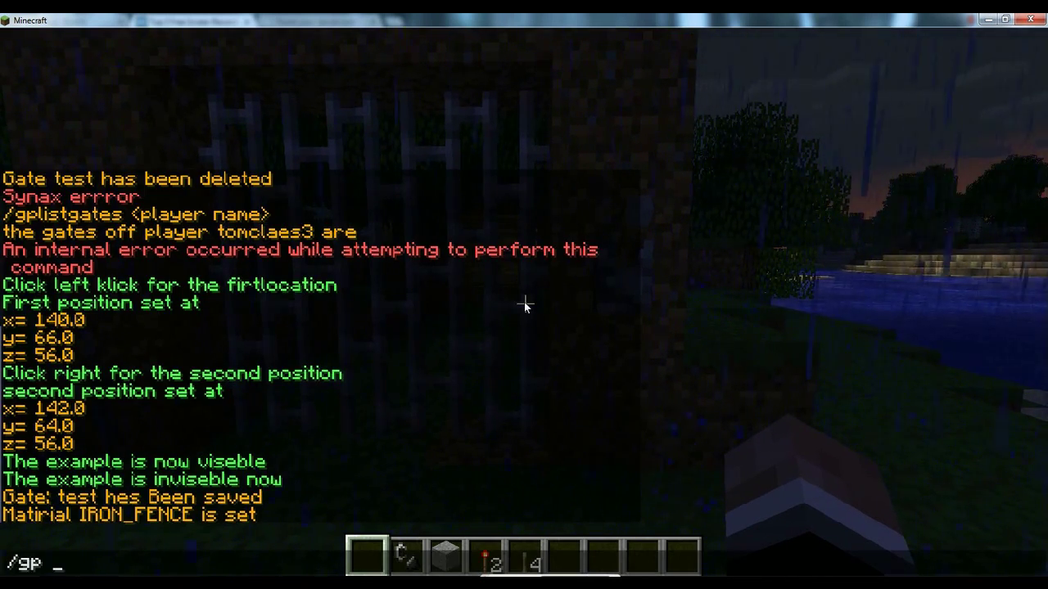
pyautogui.write('list')
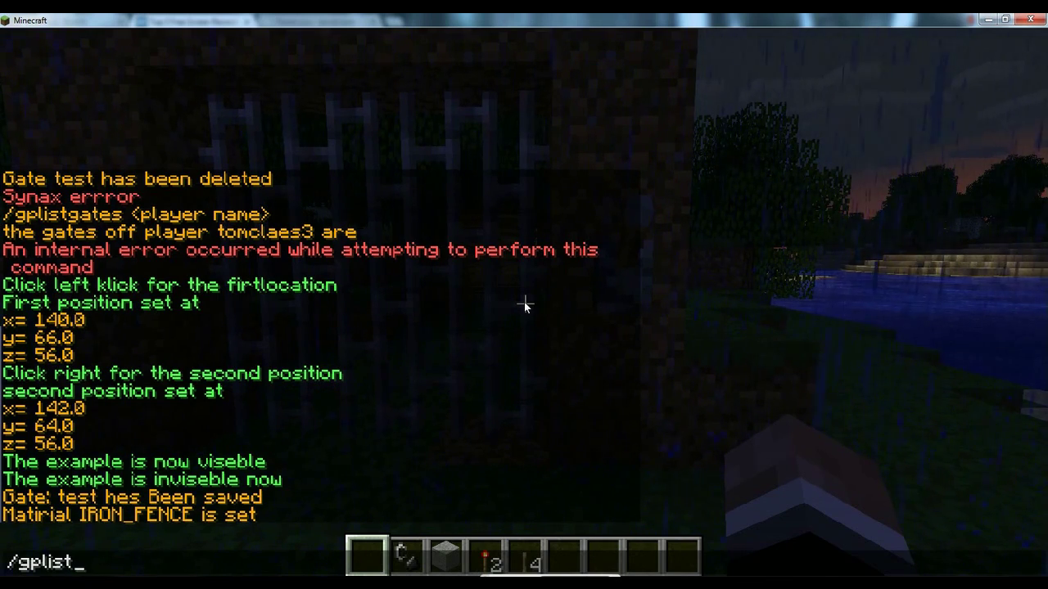
pyautogui.press('Return')
pyautogui.press('t')
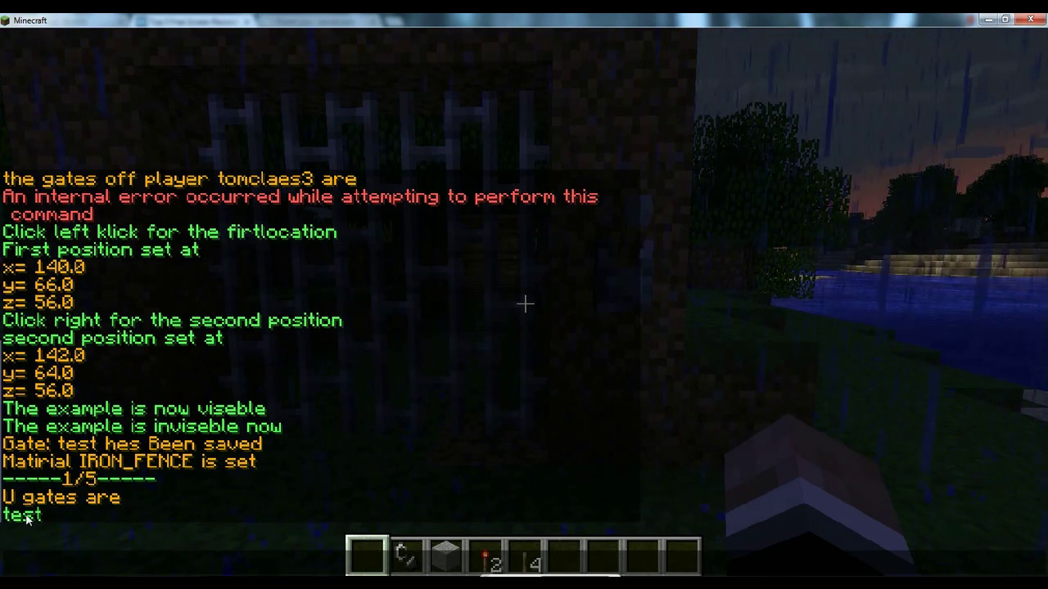
pyautogui.press('Escape')
# Step: Delete the gate named test by running /gpdelete test
pyautogui.press('/')
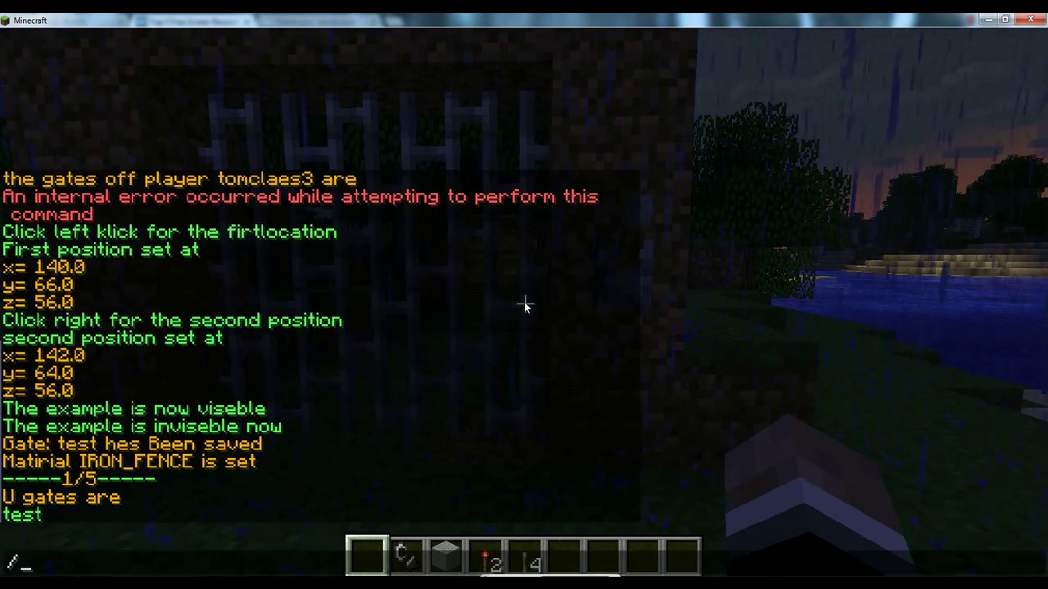
pyautogui.write('gp')
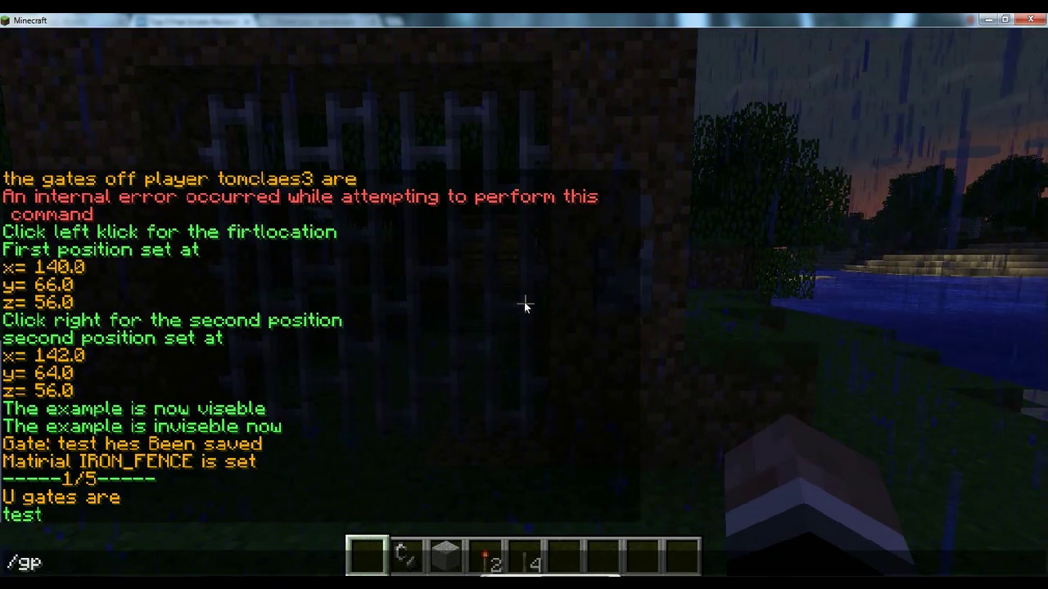
pyautogui.write('delete')
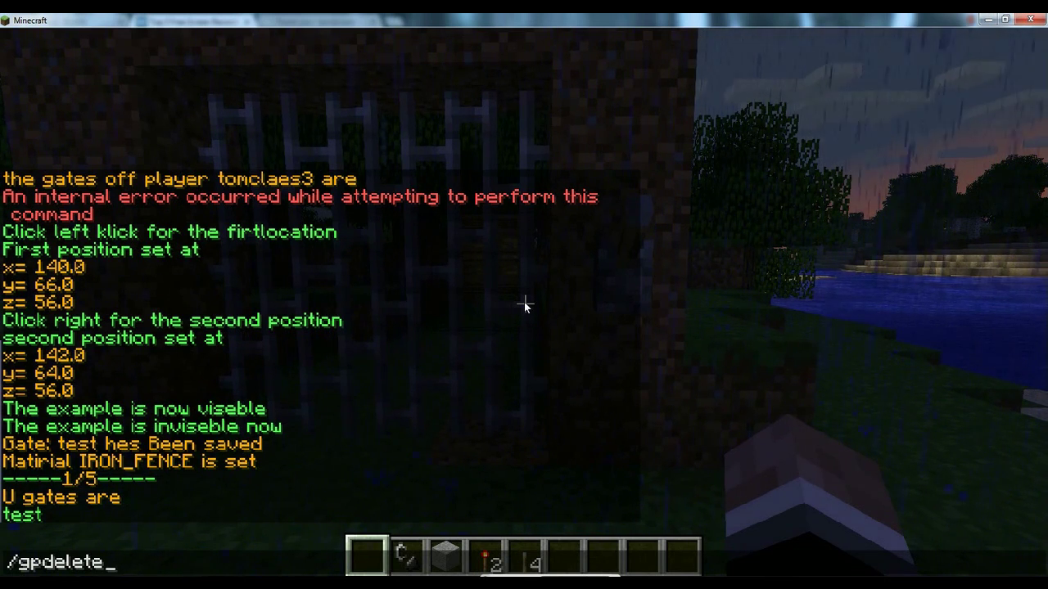
pyautogui.write(' test')
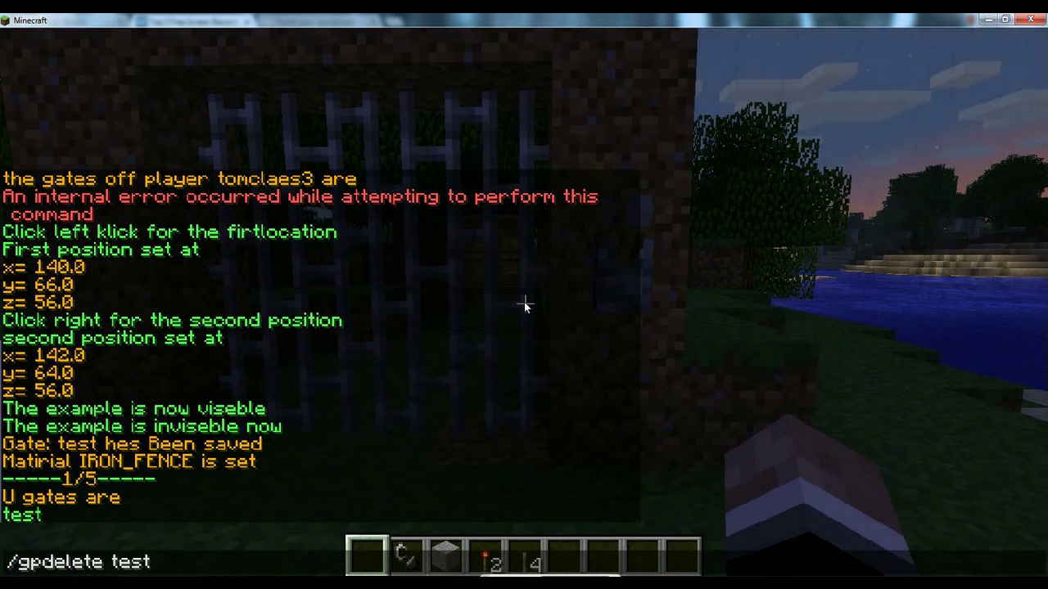
pyautogui.press('Return')
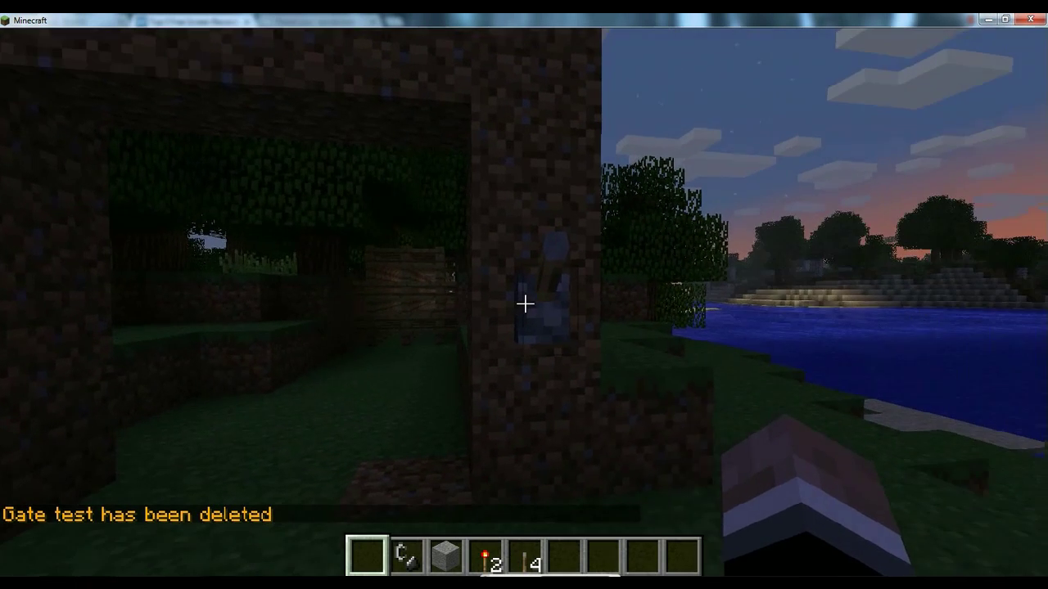
# Step: Flip the lever on the archway pillar several times to check that it no longer controls a gate, and break it off
pyautogui.rightClick(526, 303)
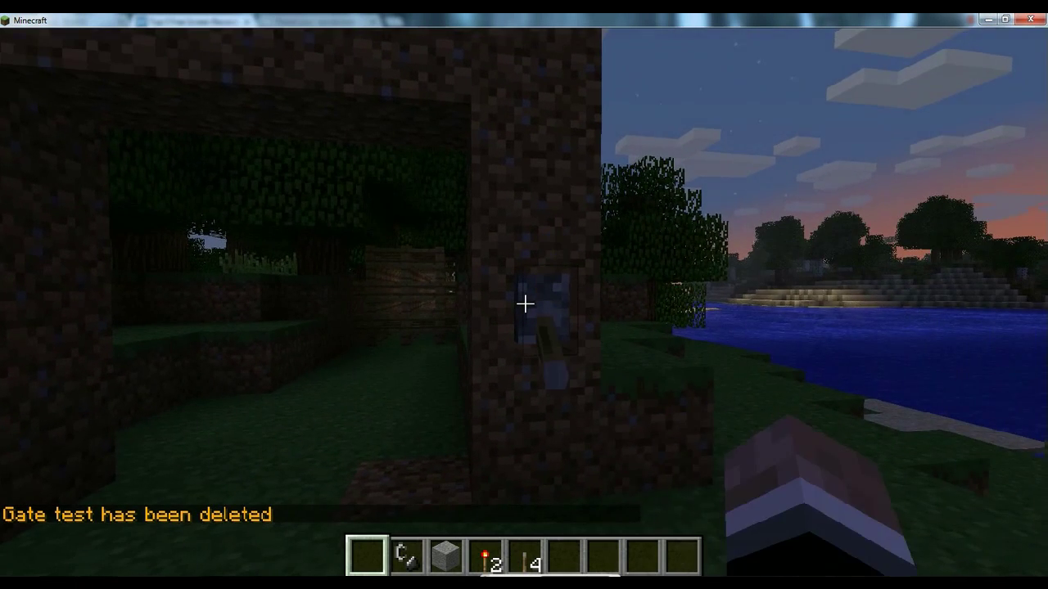
pyautogui.rightClick(525, 304)
pyautogui.rightClick(525, 304)
pyautogui.rightClick(526, 303)
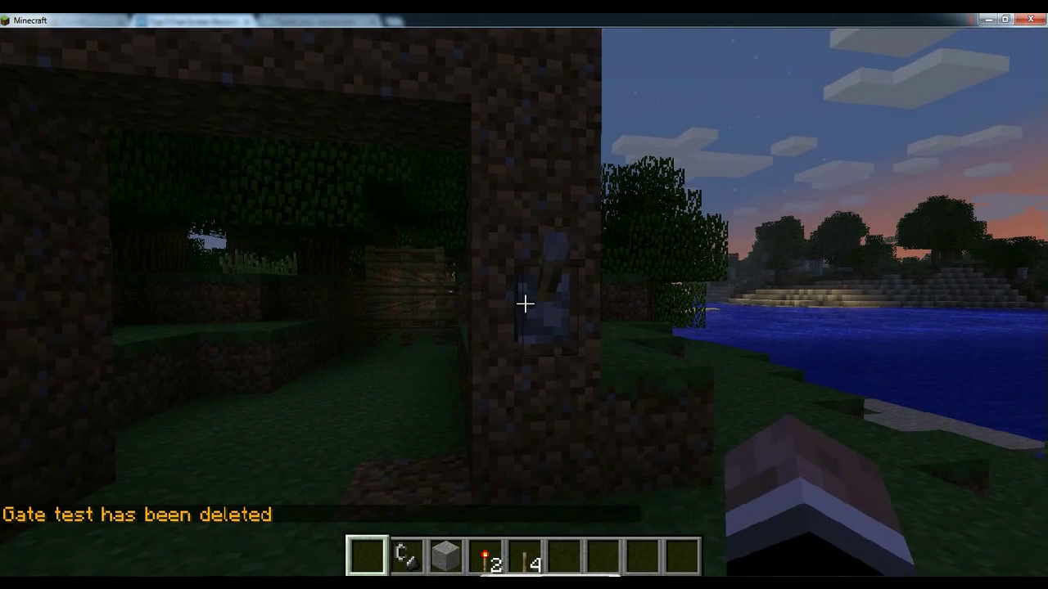
pyautogui.click(526, 304)
# Step: Draft the /gpdeletegate command in the chat with the player's name and the gate name test, leaving it unsent
pyautogui.press('/')
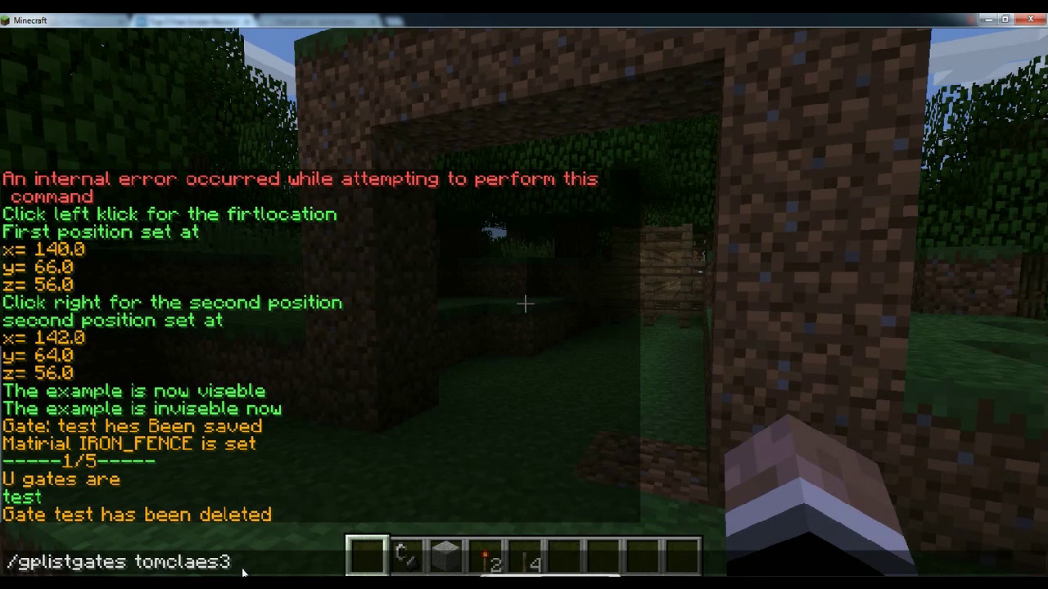
pyautogui.press('BackSpace')
pyautogui.press('BackSpace')
pyautogui.press('BackSpace')
pyautogui.press('BackSpace')
pyautogui.press('BackSpace')
pyautogui.press('BackSpace')
pyautogui.press('BackSpace')
pyautogui.press('BackSpace')
pyautogui.press('BackSpace')
pyautogui.press('BackSpace')
pyautogui.press('BackSpace')
pyautogui.press('BackSpace')
pyautogui.press('BackSpace')
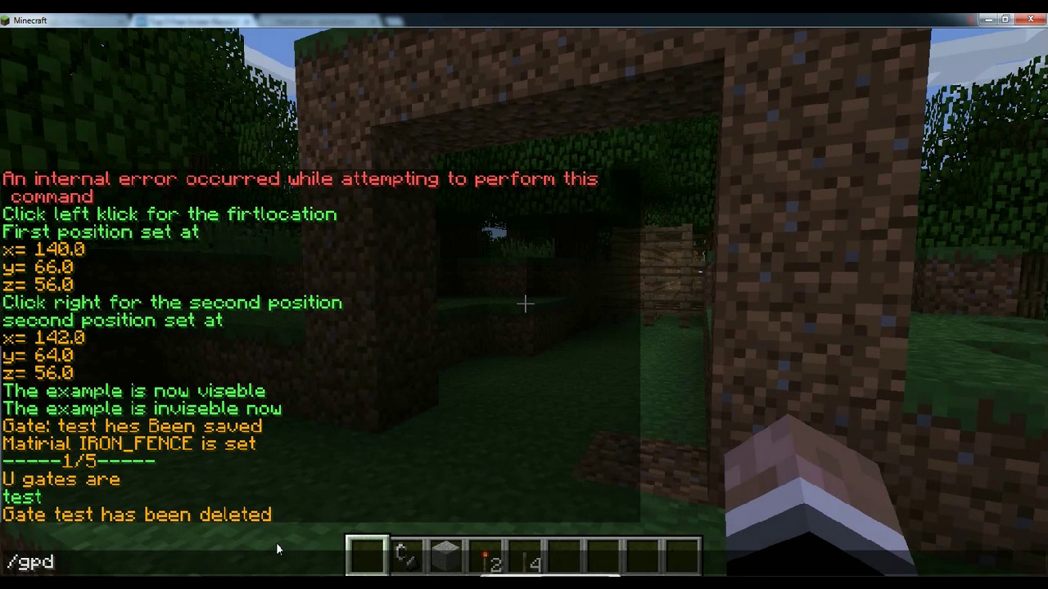
pyautogui.write('eletegate')
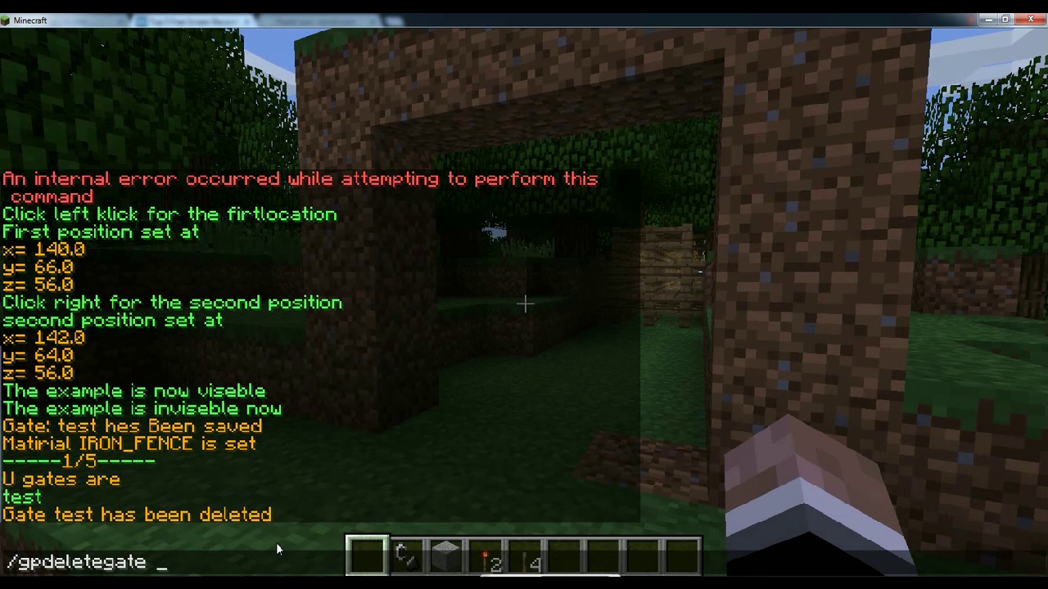
pyautogui.write(' tomclaes3 g')
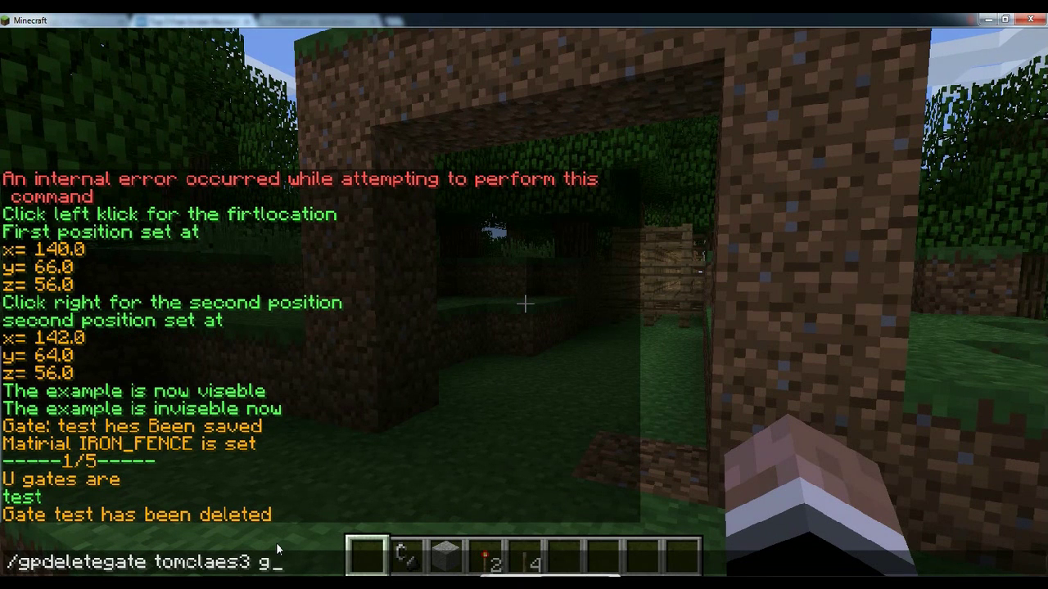
pyautogui.press('BackSpace')
pyautogui.write('test')
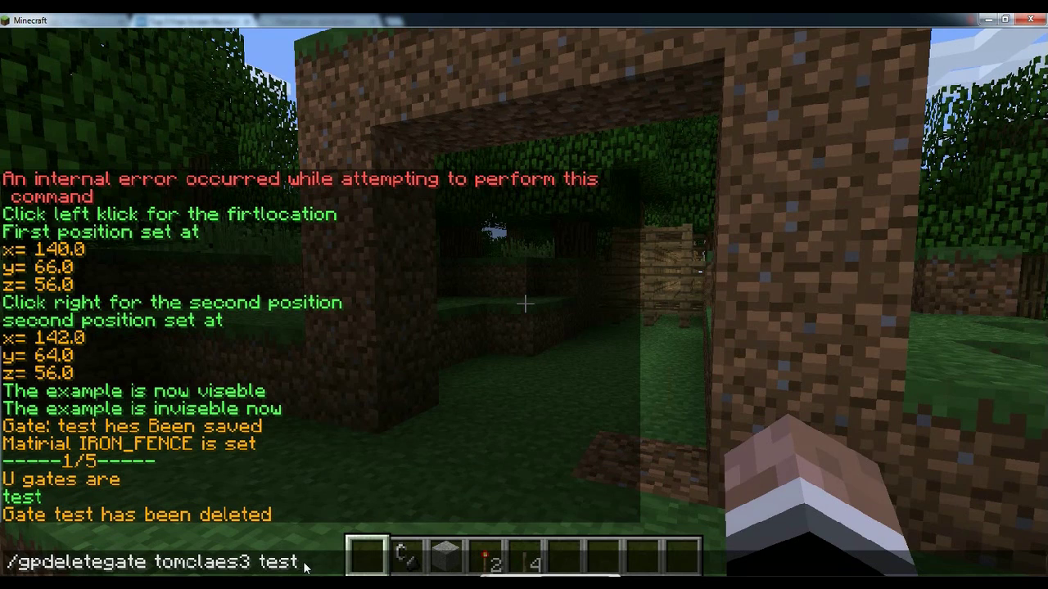
# Step: Clear the unsent command and close the chat
pyautogui.press('BackSpace')
pyautogui.press('BackSpace')
pyautogui.press('BackSpace')
pyautogui.press('BackSpace')
pyautogui.press('BackSpace')
pyautogui.press('BackSpace')
pyautogui.press('BackSpace')
pyautogui.press('BackSpace')
pyautogui.press('BackSpace')
pyautogui.press('BackSpace')
pyautogui.press('BackSpace')
pyautogui.press('BackSpace')
pyautogui.press('BackSpace')
pyautogui.press('BackSpace')
pyautogui.press('BackSpace')
pyautogui.press('BackSpace')
pyautogui.press('BackSpace')
pyautogui.press('BackSpace')
pyautogui.press('BackSpace')
pyautogui.press('BackSpace')
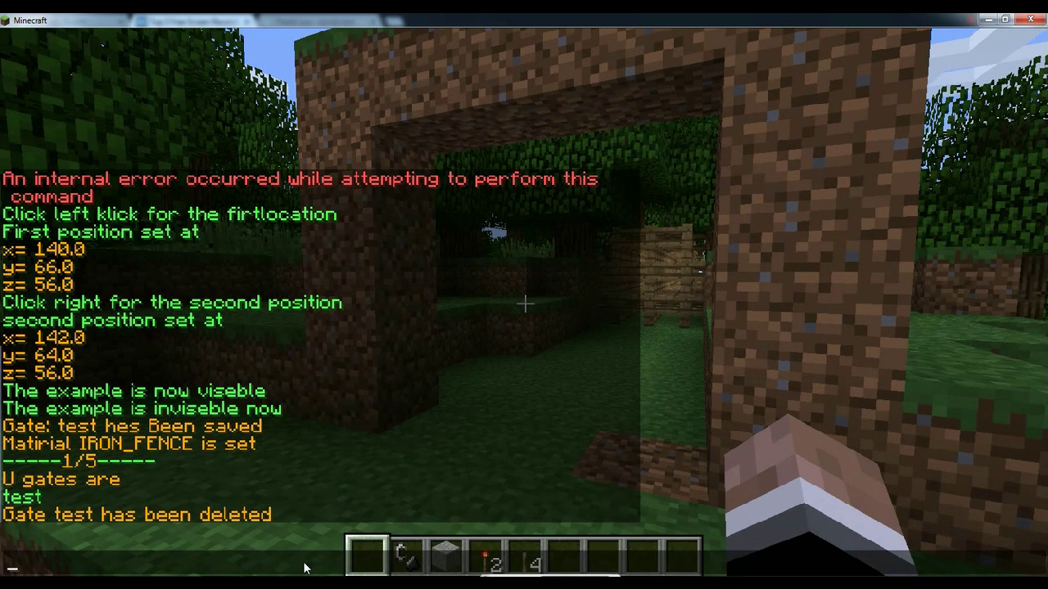
pyautogui.press('Escape')
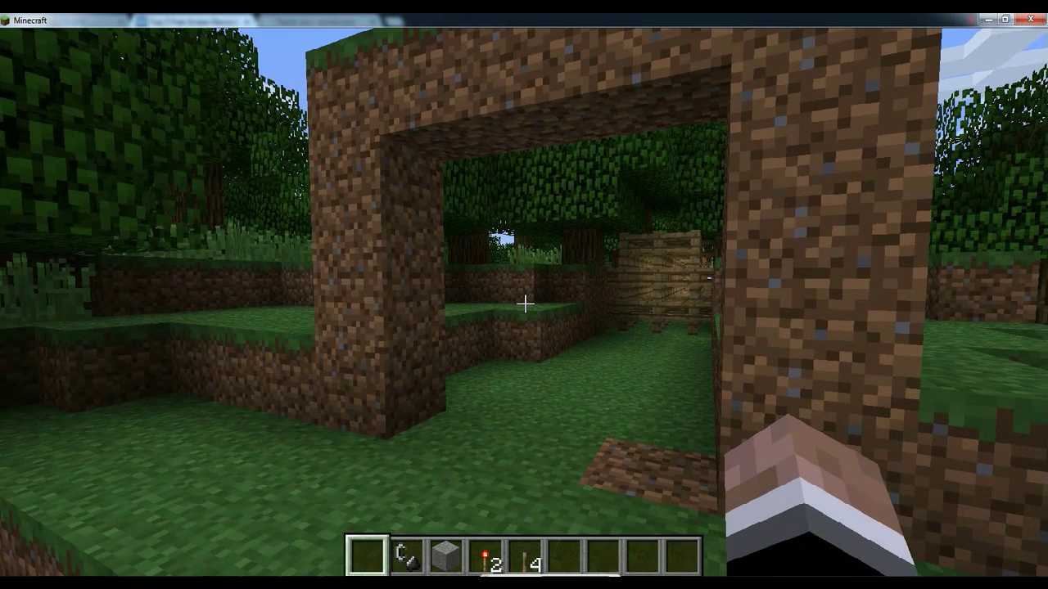
# Step: Switch to Windows Explorer and open config.yml from the GatesPlus folder inside the server's plugins folder
pyautogui.press('e')
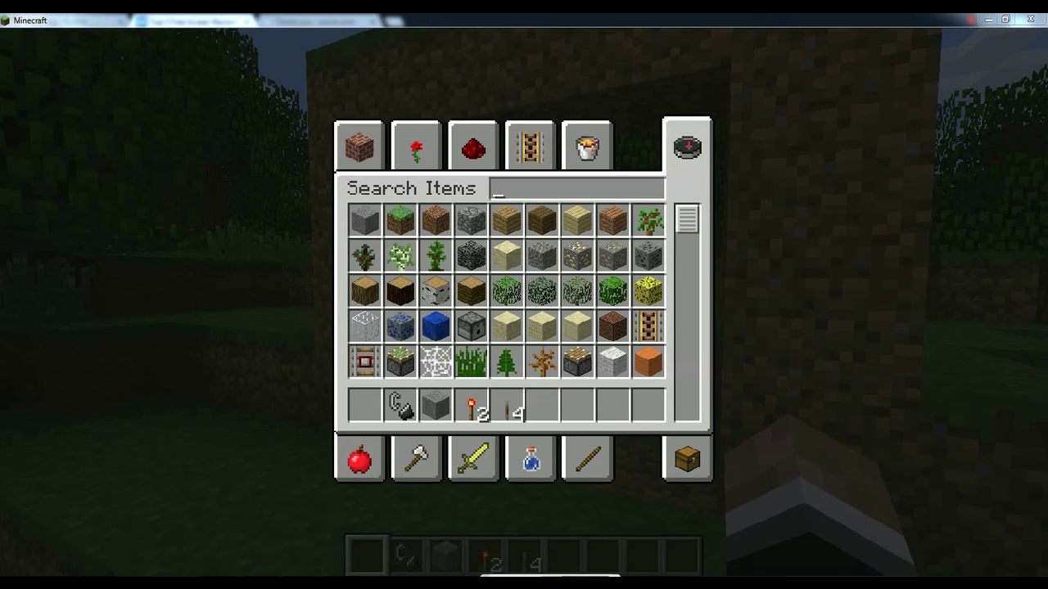
pyautogui.click(491, 584)
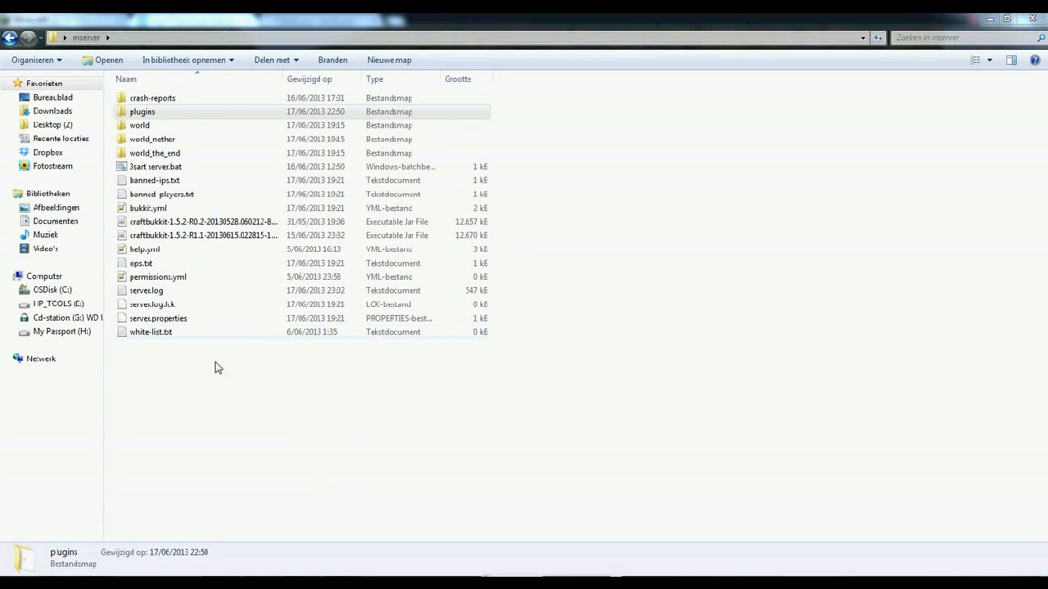
pyautogui.click(171, 117)
pyautogui.doubleClick(170, 117)
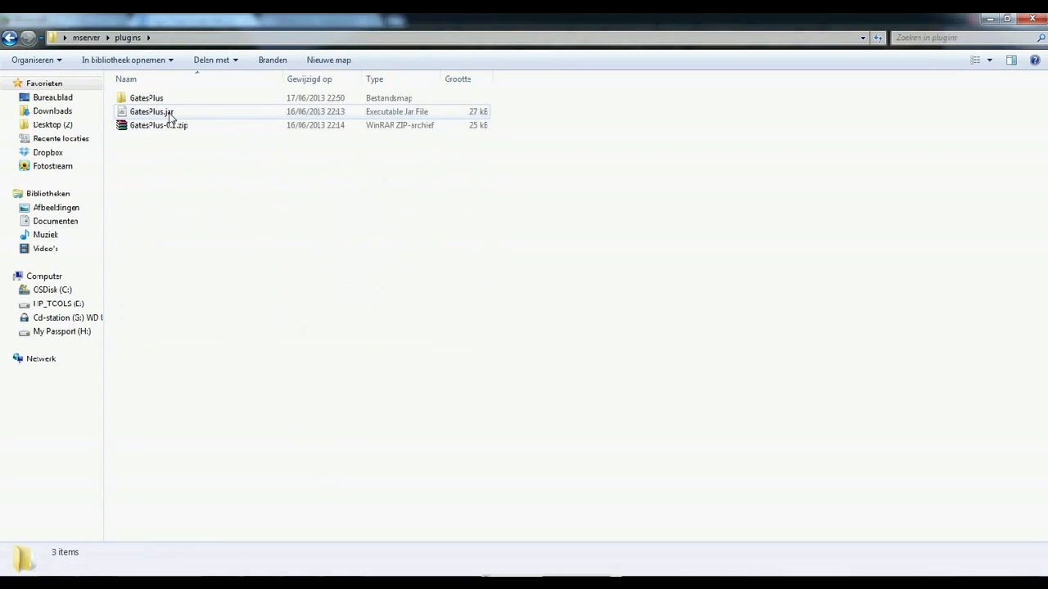
pyautogui.doubleClick(183, 100)
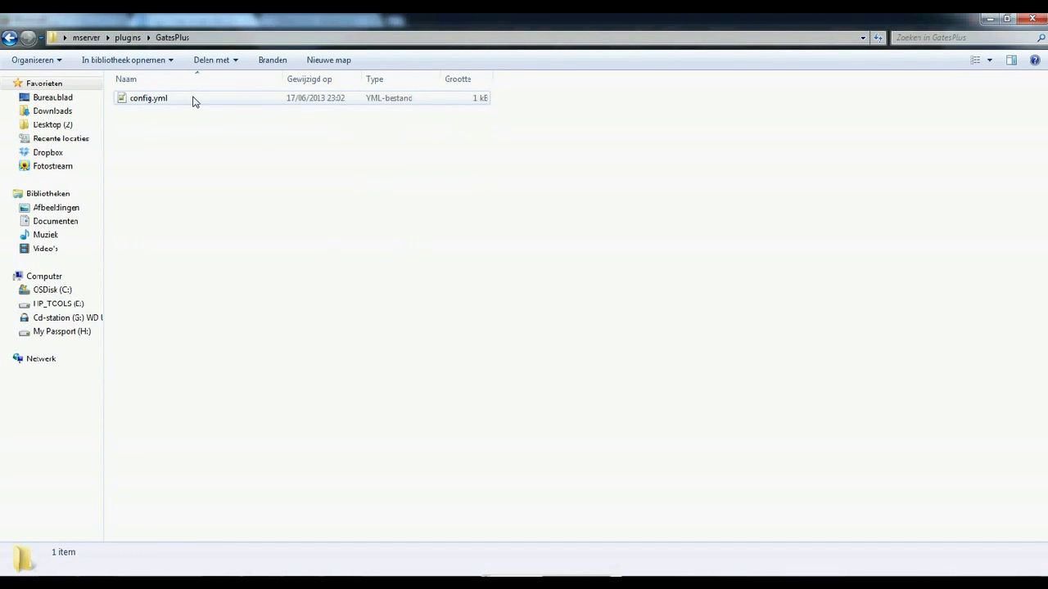
pyautogui.doubleClick(194, 99)
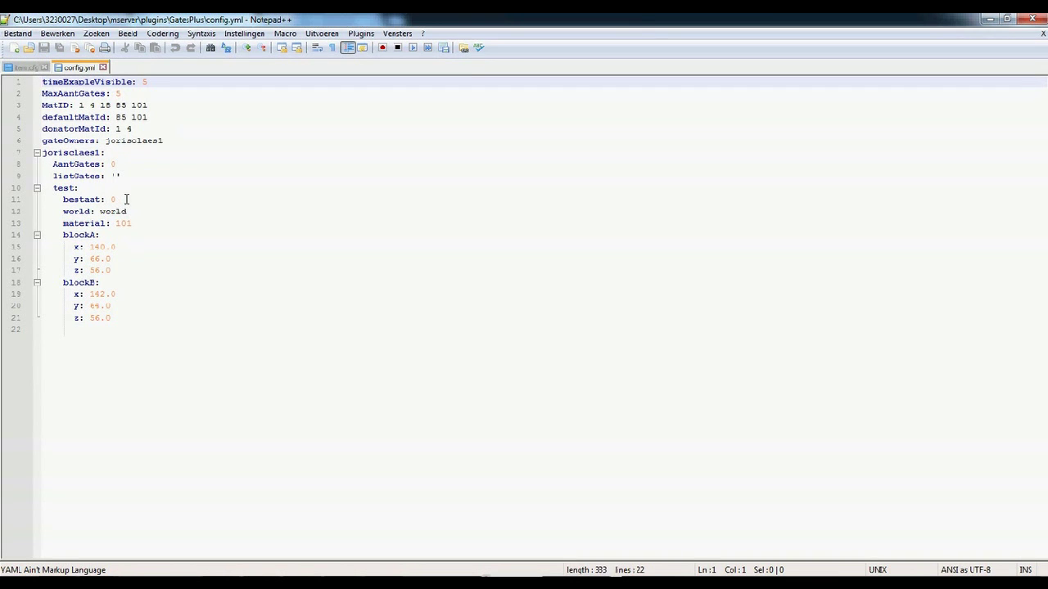
# Step: Delete the player's whole gate section below the gateOwners line in config.yml
pyautogui.click(107, 328)
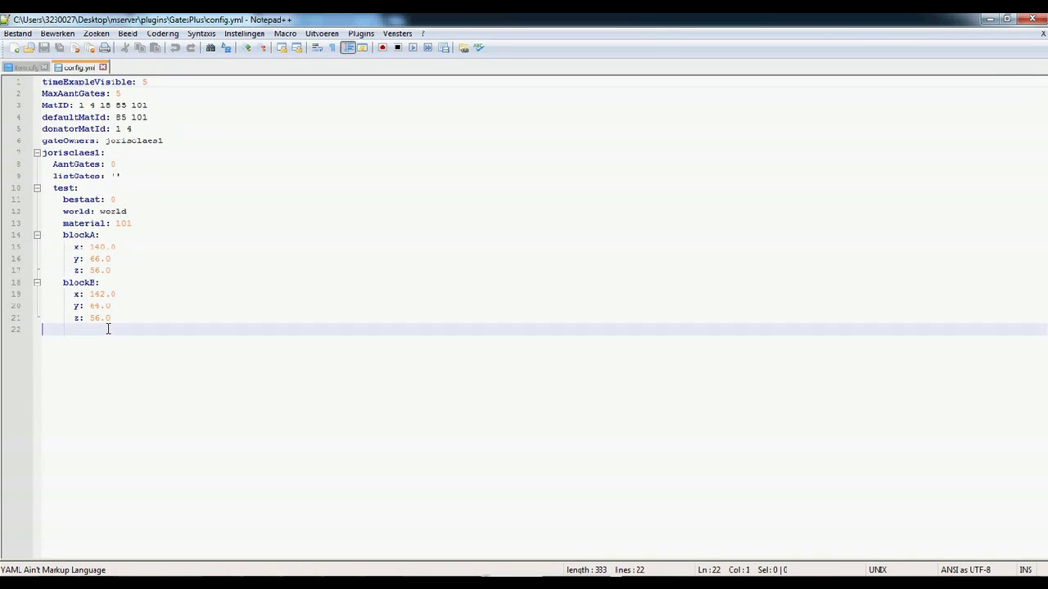
pyautogui.moveTo(108, 329); pyautogui.dragTo(36, 155)
pyautogui.press('Delete')
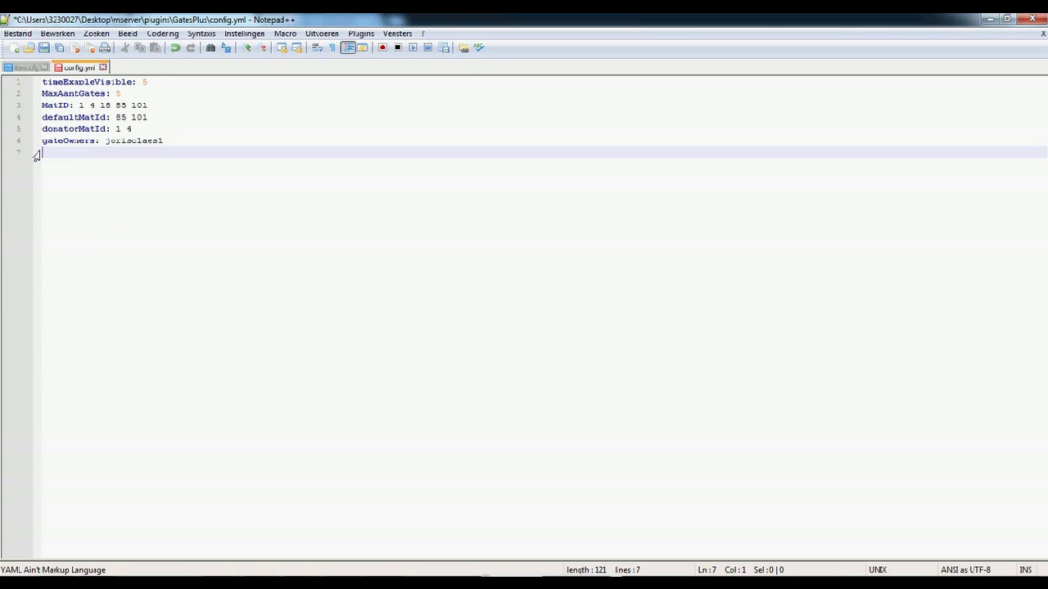
# Step: Clear the player name from the gateOwners entry and save config.yml
pyautogui.press('BackSpace')
pyautogui.press('BackSpace')
pyautogui.press('BackSpace')
pyautogui.press('BackSpace')
pyautogui.press('BackSpace')
pyautogui.press('BackSpace')
pyautogui.press('BackSpace')
pyautogui.press('BackSpace')
pyautogui.press('BackSpace')
pyautogui.press('BackSpace')
pyautogui.press('BackSpace')
pyautogui.press('BackSpace')
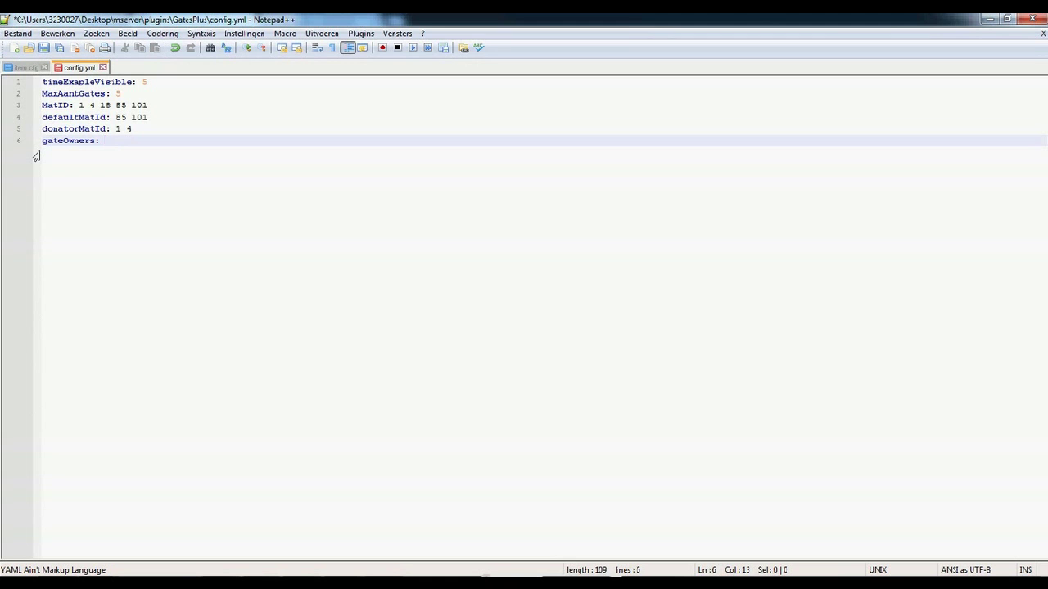
pyautogui.hotkey('ctrl', 's')
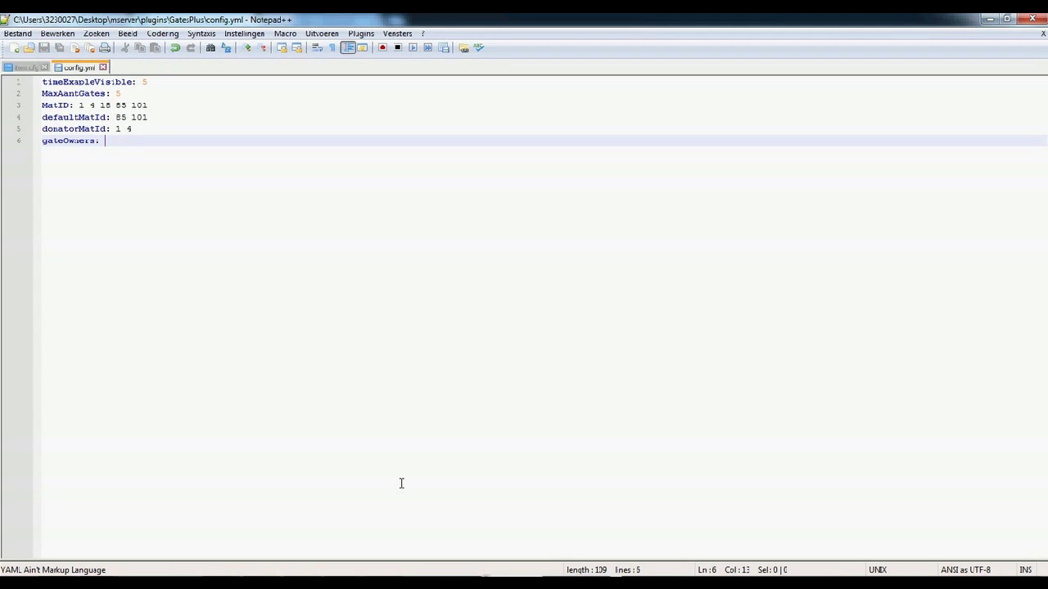
# Step: Run reload in the Minecraft server console, and switch back to Notepad++ to load the updated config.yml
pyautogui.hotkey('alt', 'Tab')
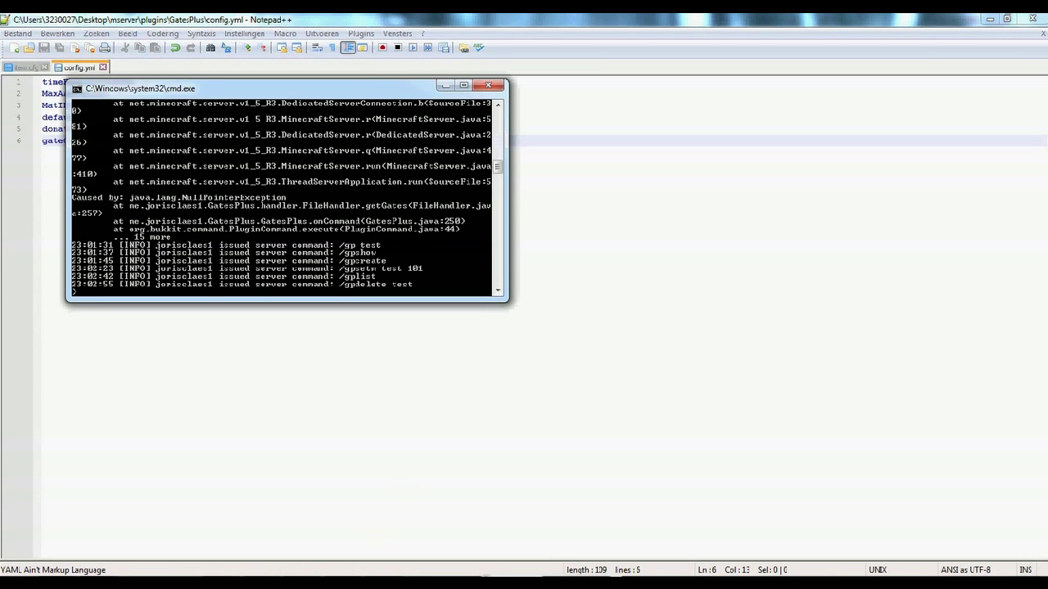
pyautogui.write('reload')
pyautogui.press('Return')
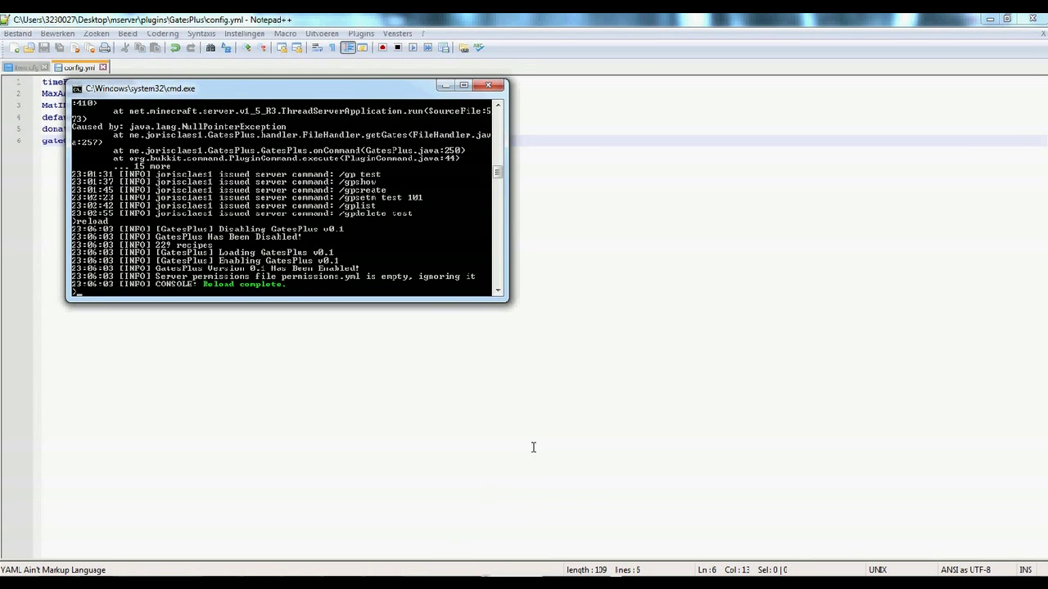
pyautogui.hotkey('alt', 'Tab')
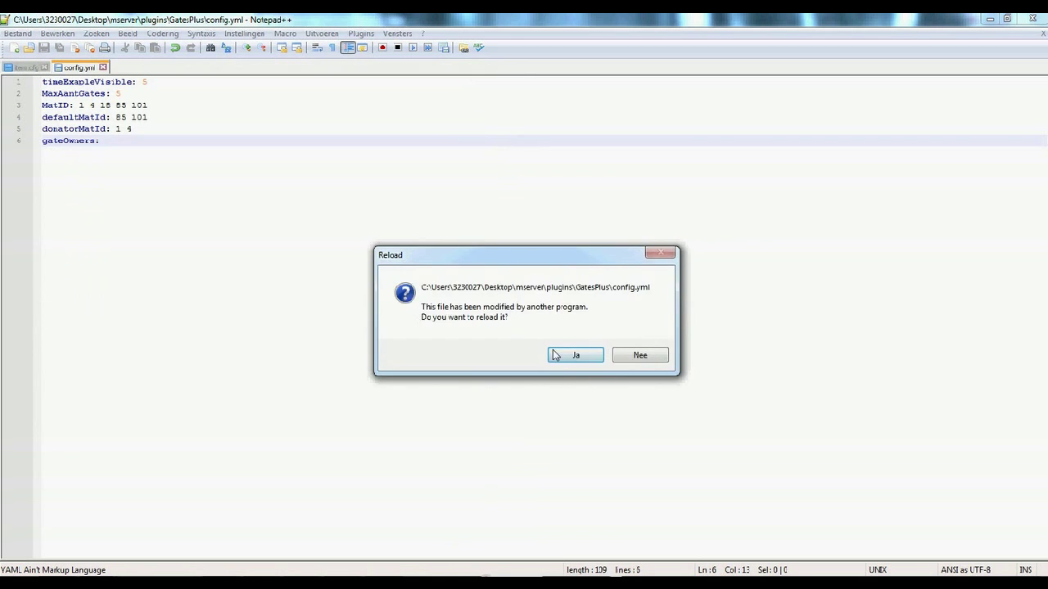
pyautogui.click(556, 355)
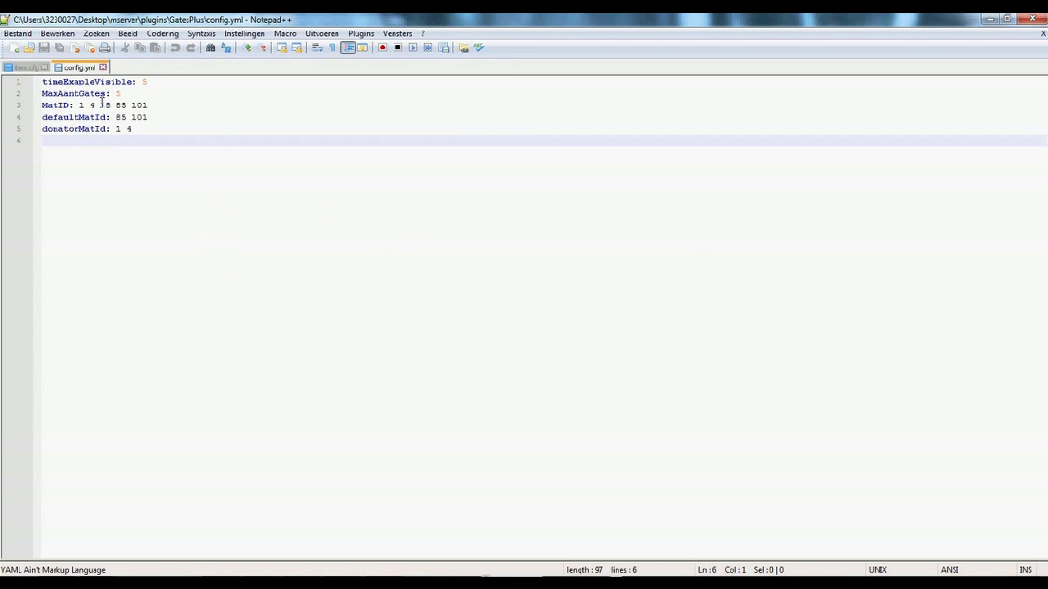